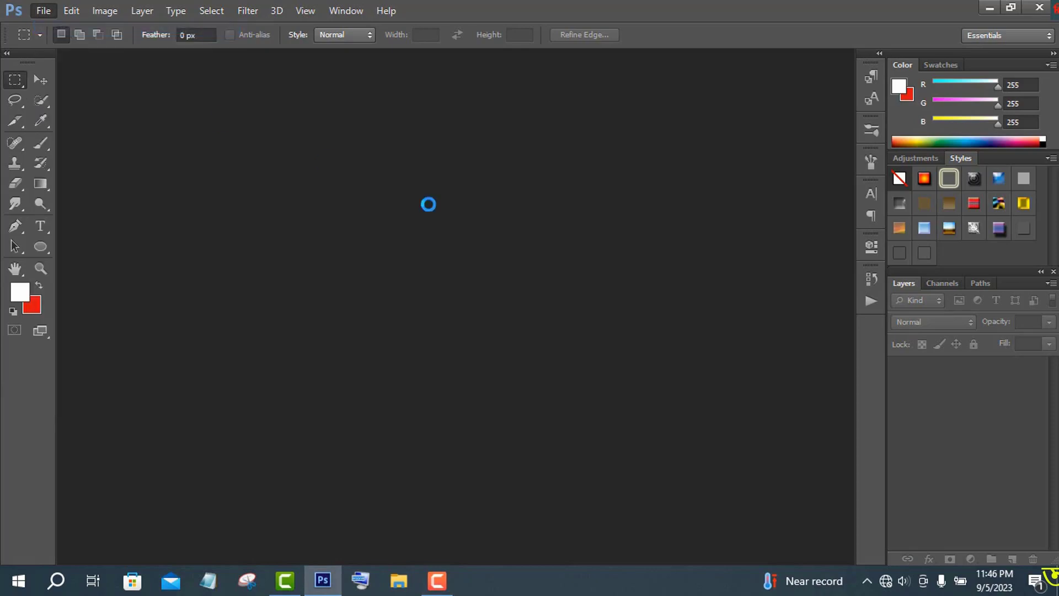
- Create the blank document and cover it with a black (#000000) Solid Color fill layer
left_click(673, 228)
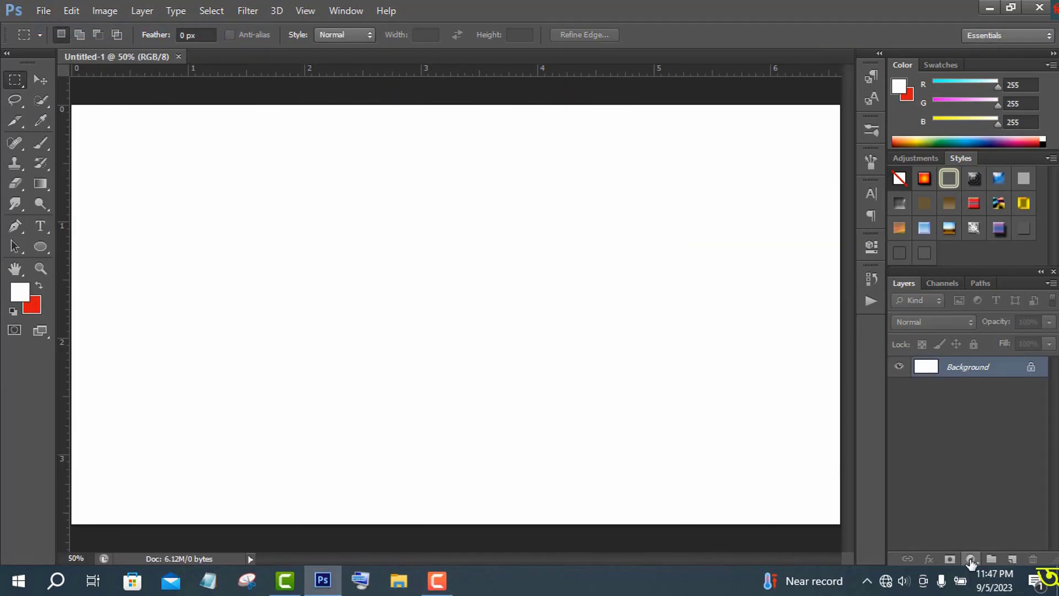
left_click(971, 558)
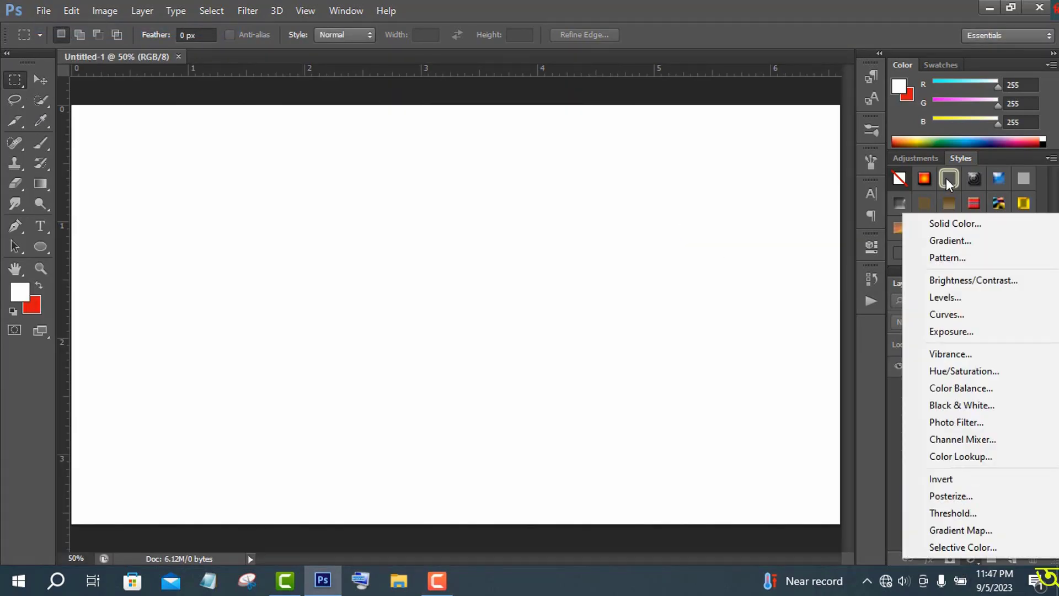
left_click(955, 223)
left_click(737, 423)
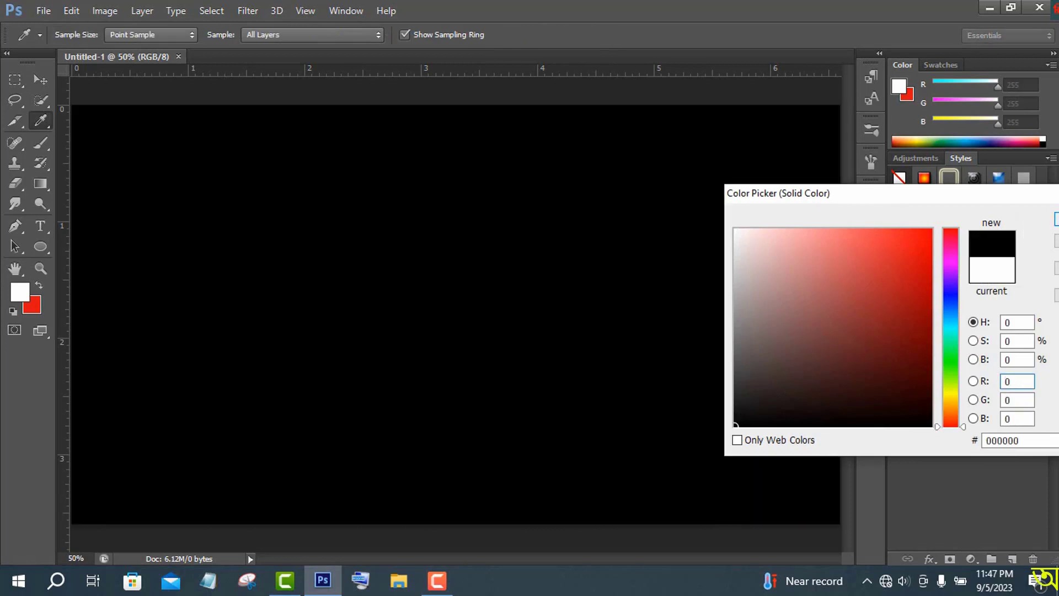
key("Return")
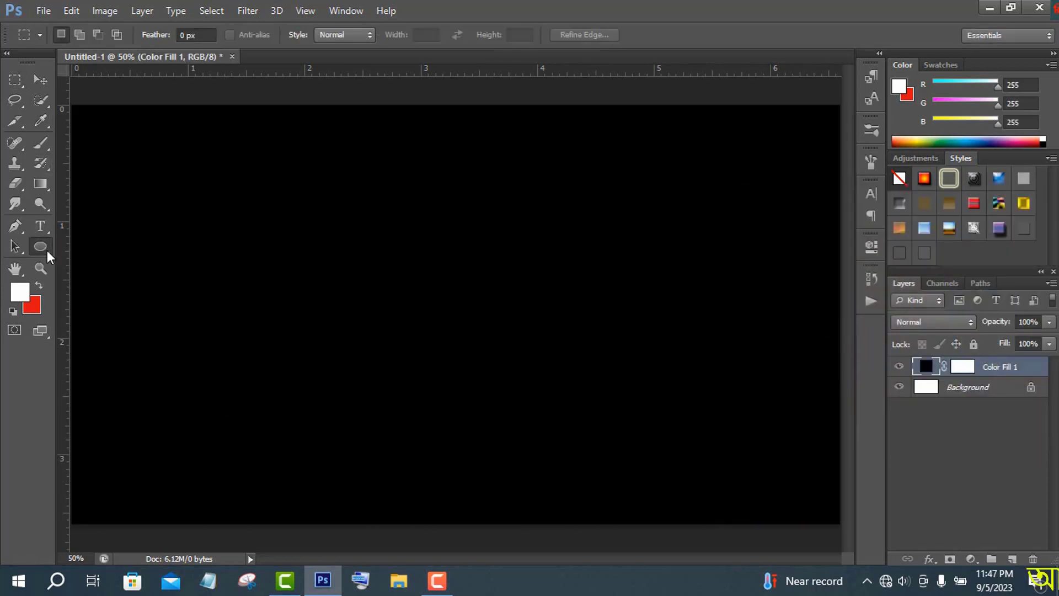
- Draw a thin vertical white rounded rectangle about 12 px wide and 160 px tall in the canvas's upper middle, with 50 px radius
left_click(47, 252)
left_click(104, 259)
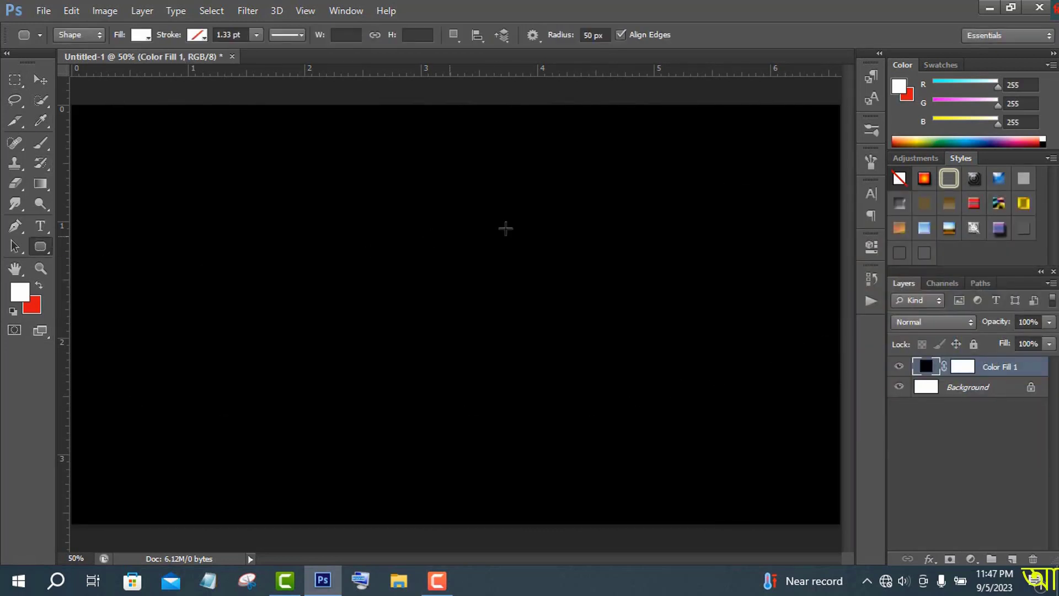
left_click_drag(427, 219, 430, 280)
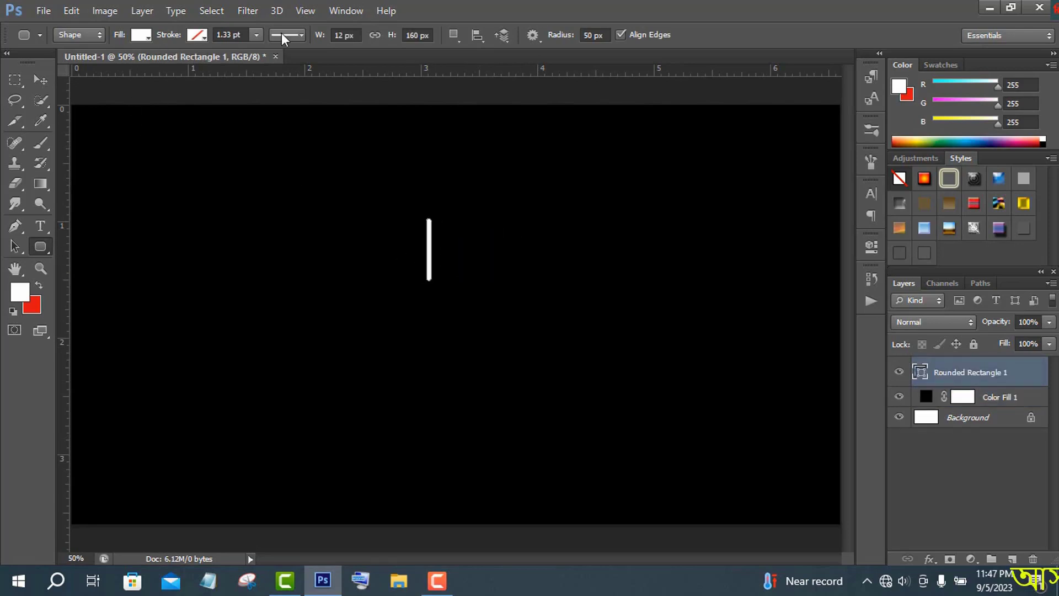
- Rasterize the white bar and apply the Wind filter to it with the Wind method from the right
left_click(248, 10)
mouse_move(309, 255)
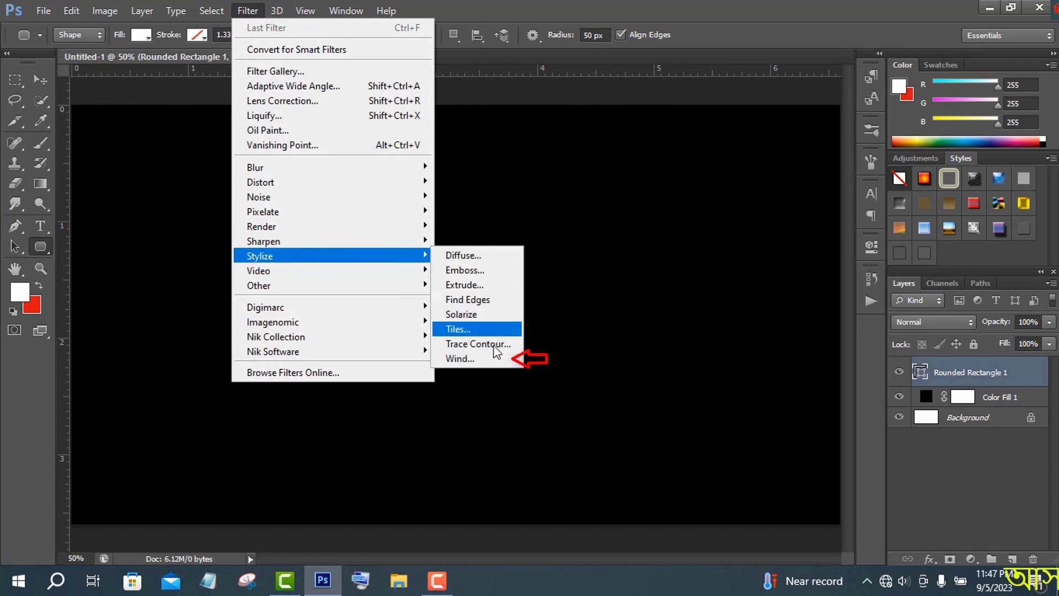
left_click(487, 363)
left_click(506, 231)
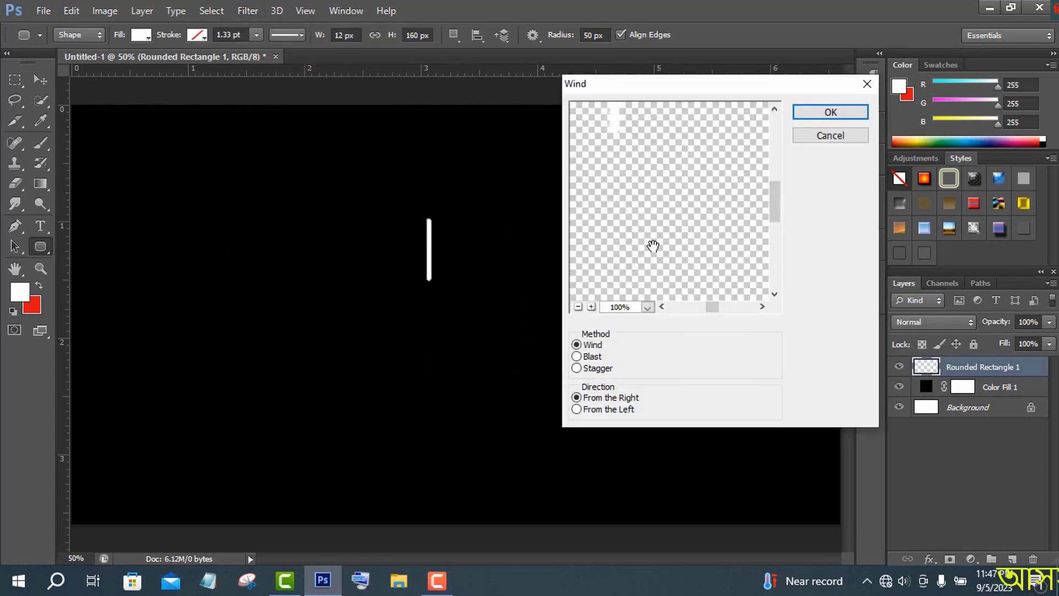
left_click(815, 116)
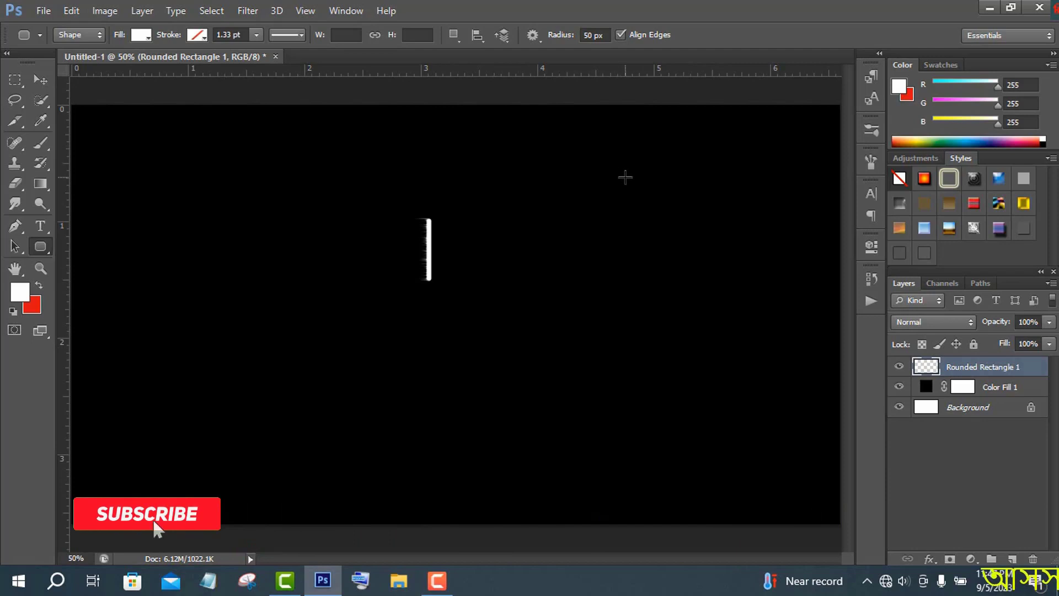
- Reapply the Wind filter several times to lengthen the streaks coming off the bar
key("ctrl+f")
key("ctrl+f")
key("ctrl+f")
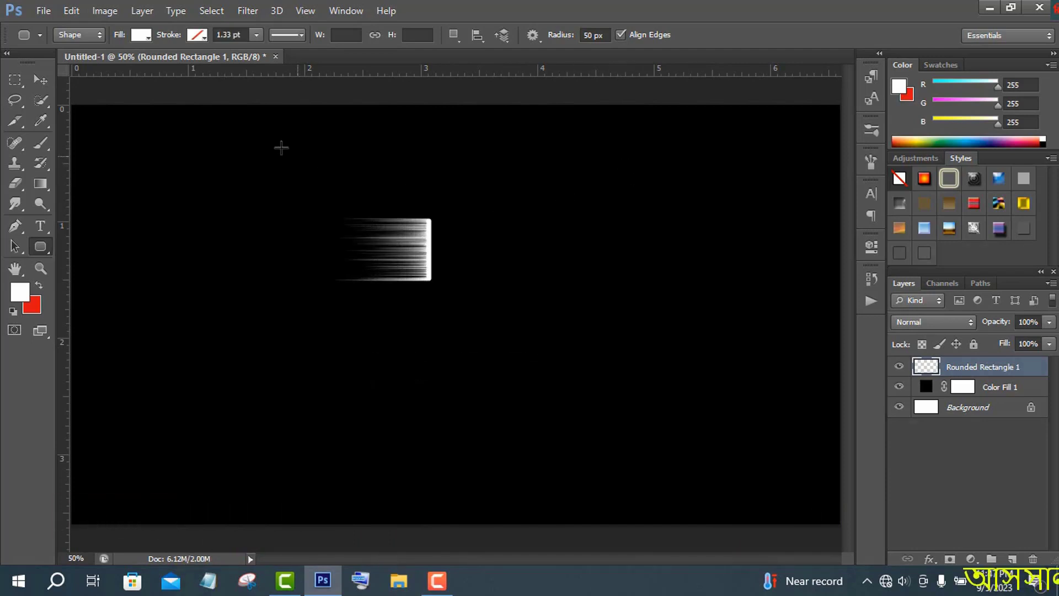
- Warp the streaked bar into a petal with a rounded outer edge and a twisted, narrow tail
left_click(41, 84)
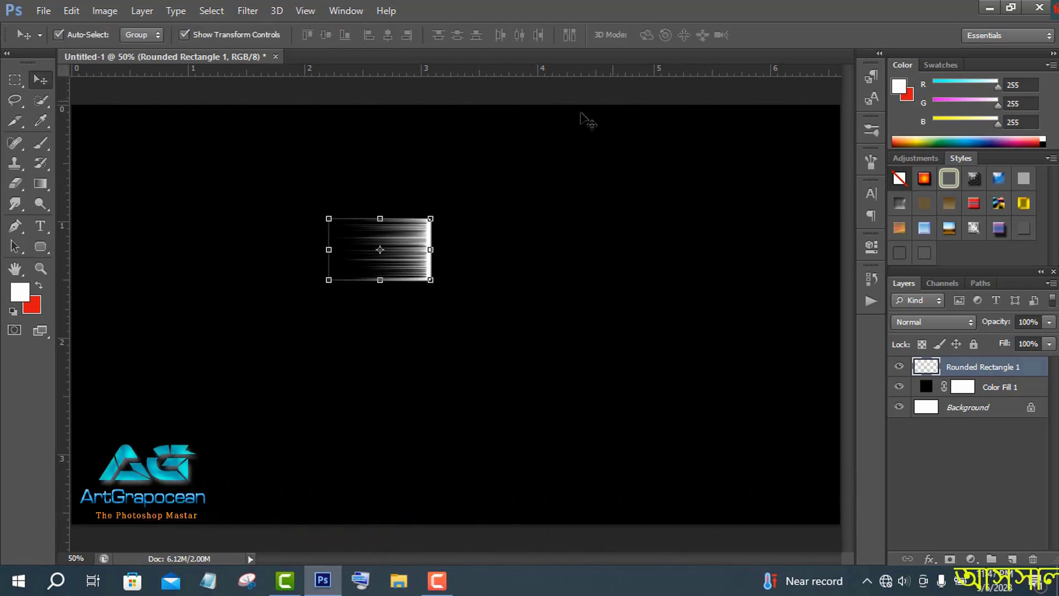
key("ctrl+t")
left_click(734, 35)
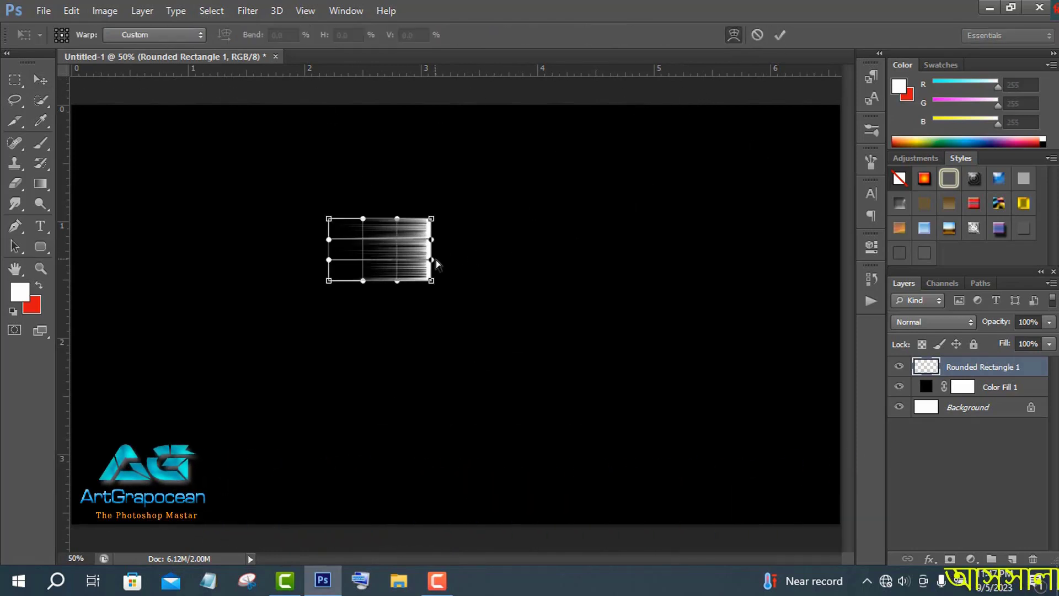
left_click_drag(432, 260, 466, 263)
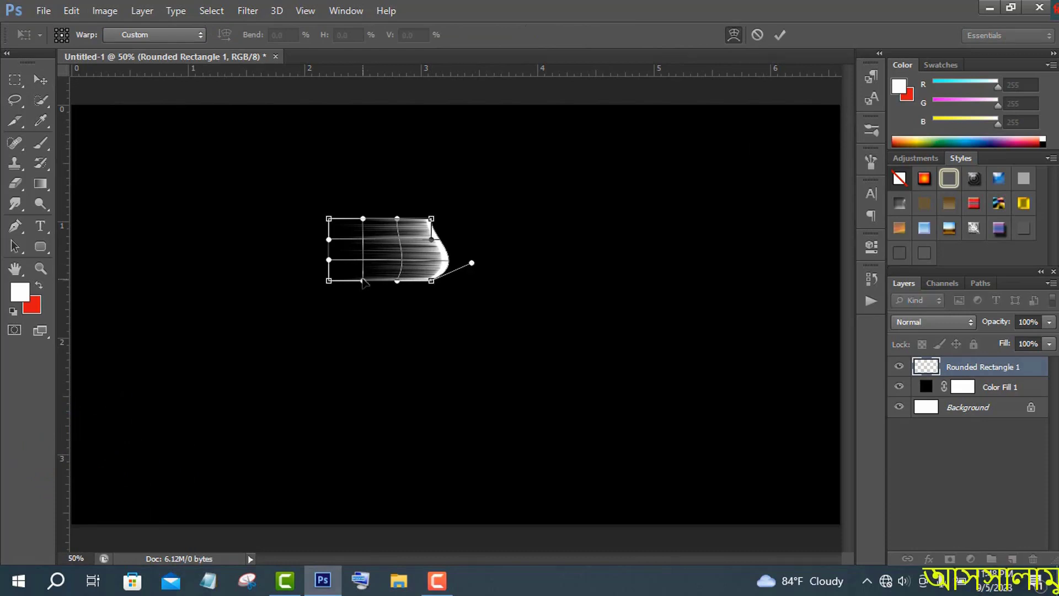
left_click_drag(363, 281, 347, 254)
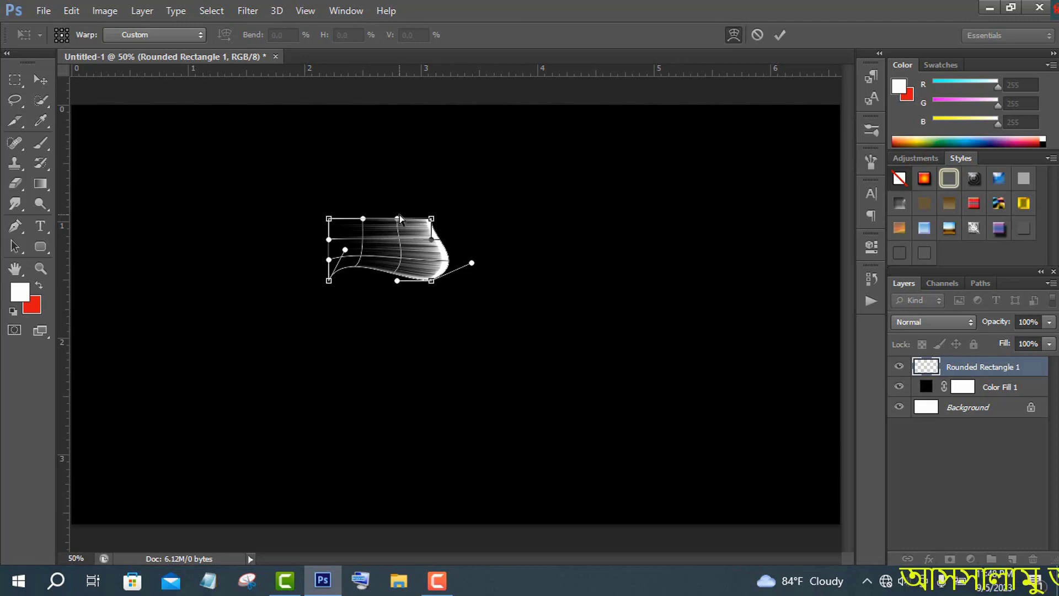
left_click_drag(398, 219, 300, 175)
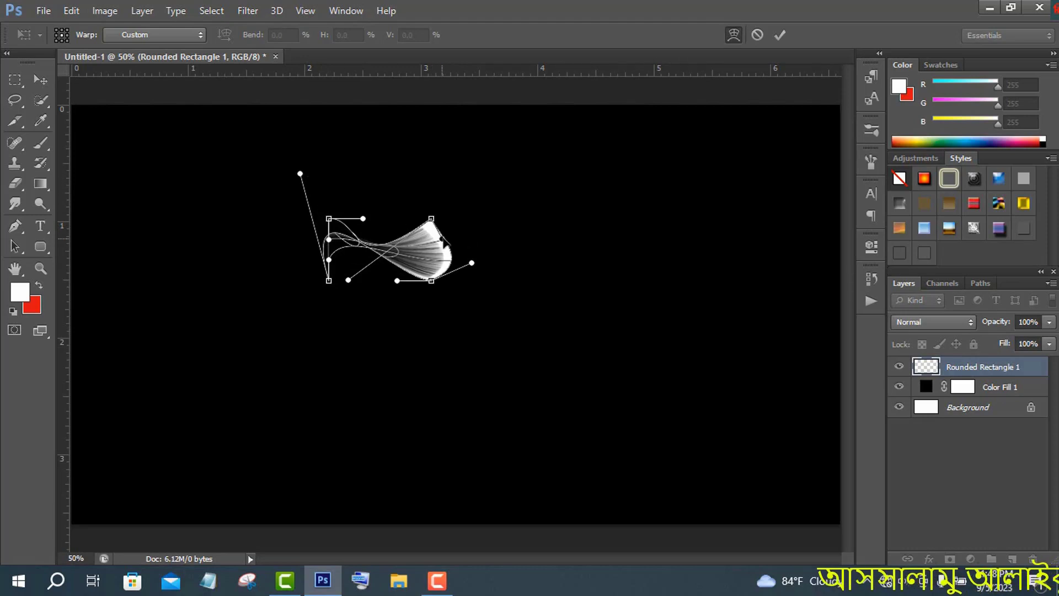
left_click_drag(442, 239, 456, 243)
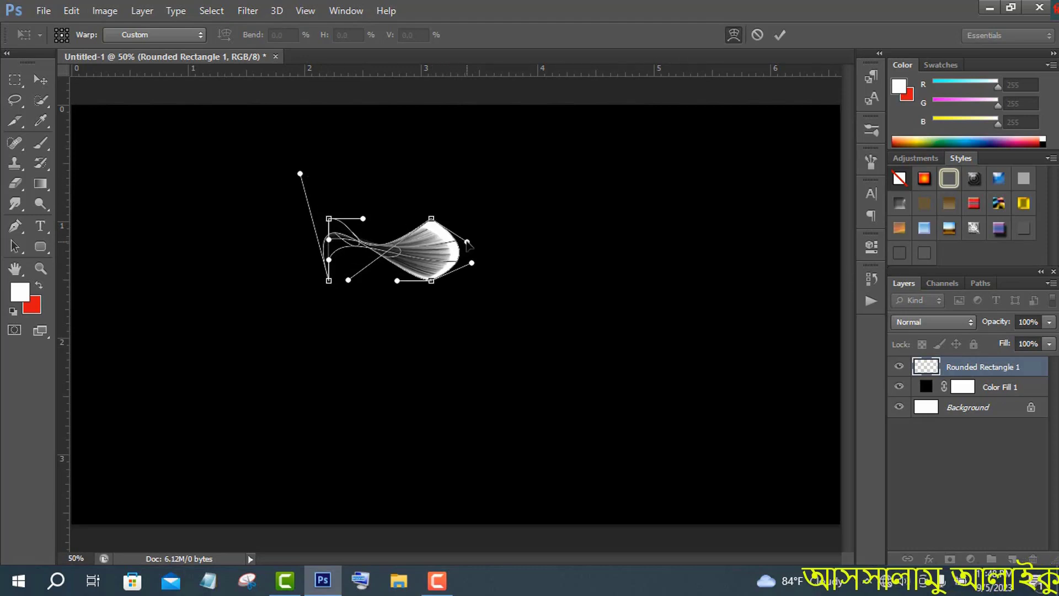
left_click(780, 34)
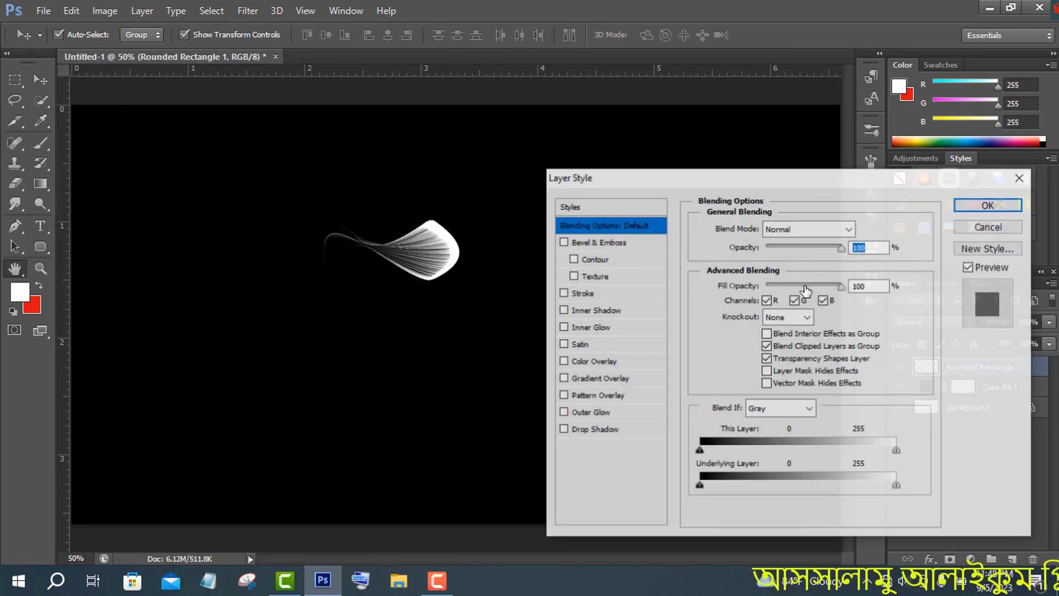
- Add a Gradient Overlay to the petal using the Blue, Yellow, Blue preset and the Radial style
left_click(591, 380)
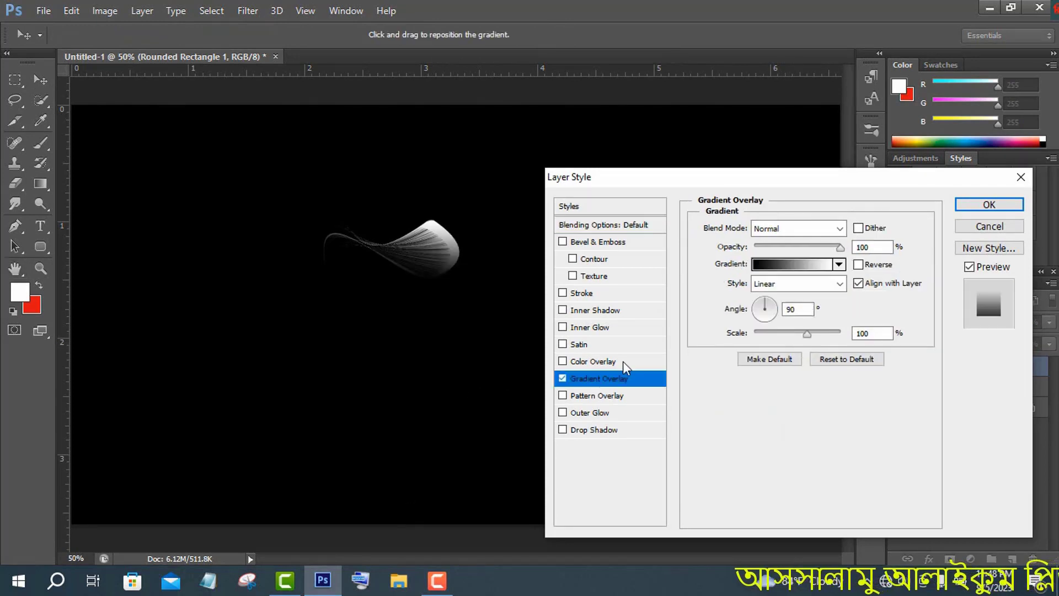
left_click(797, 270)
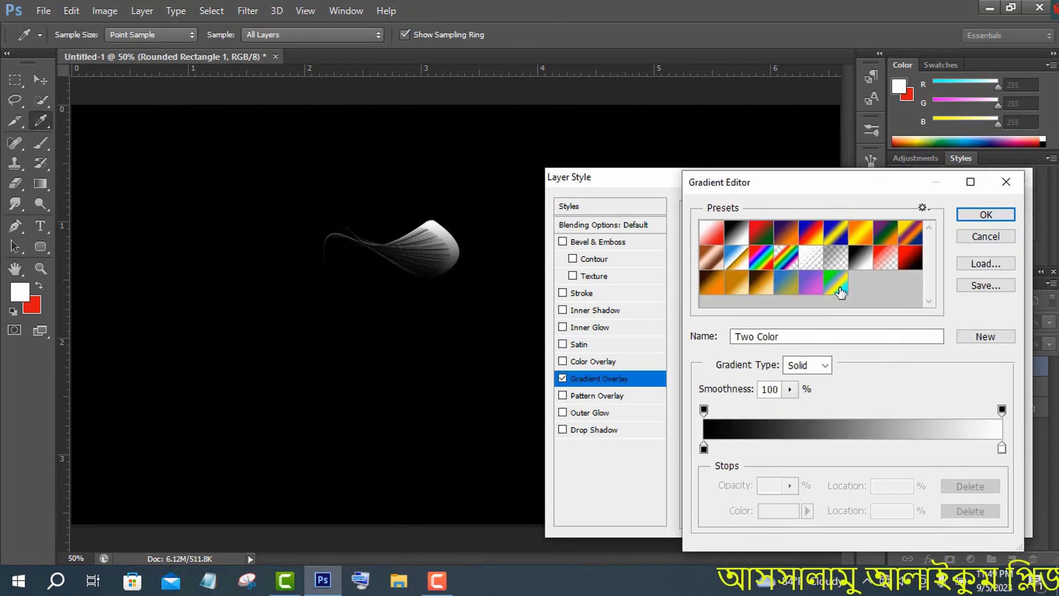
left_click(718, 239)
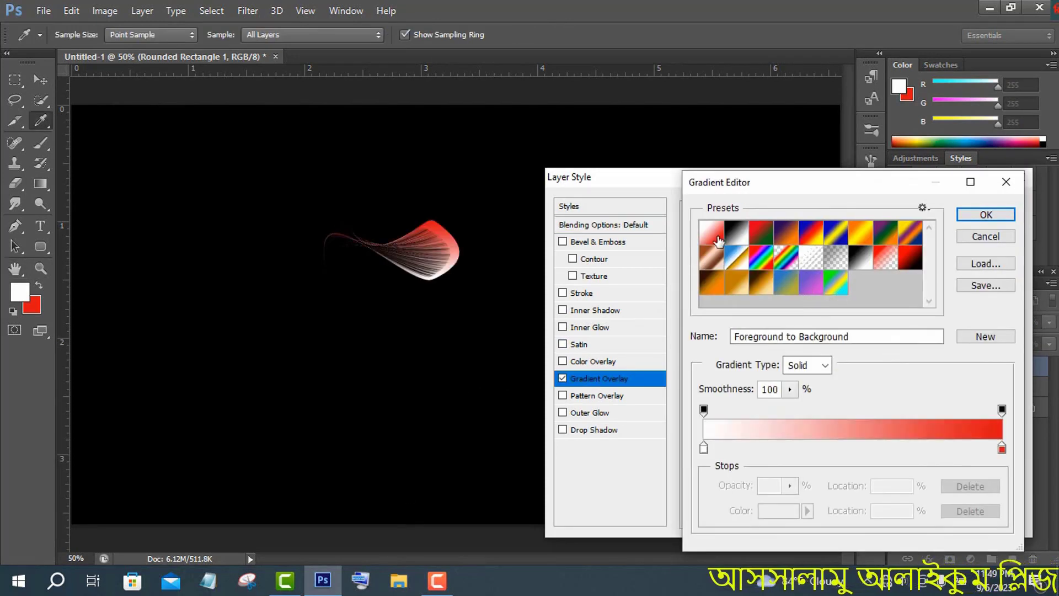
left_click(836, 233)
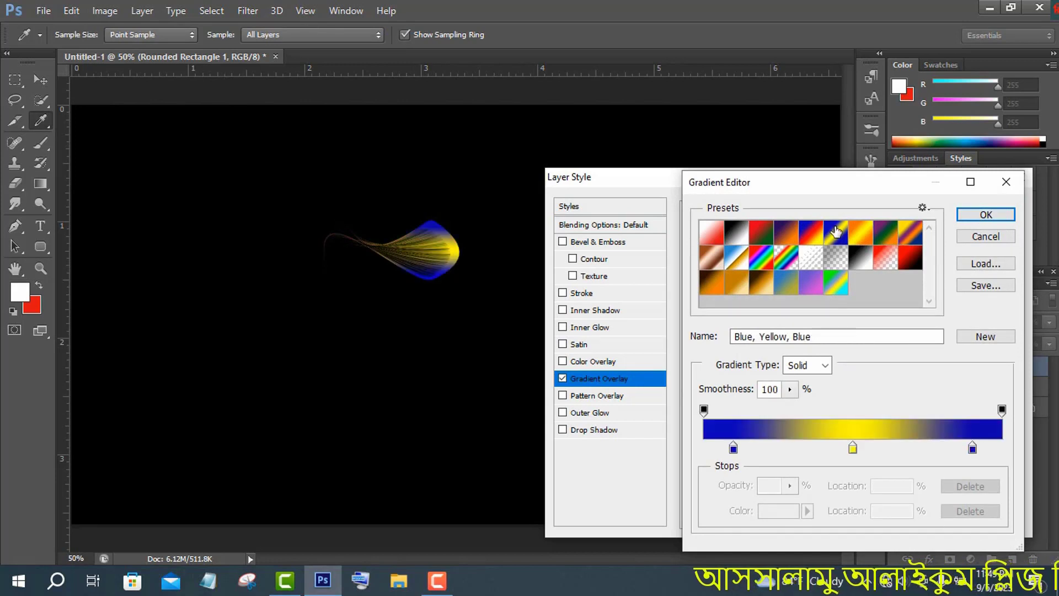
left_click(988, 214)
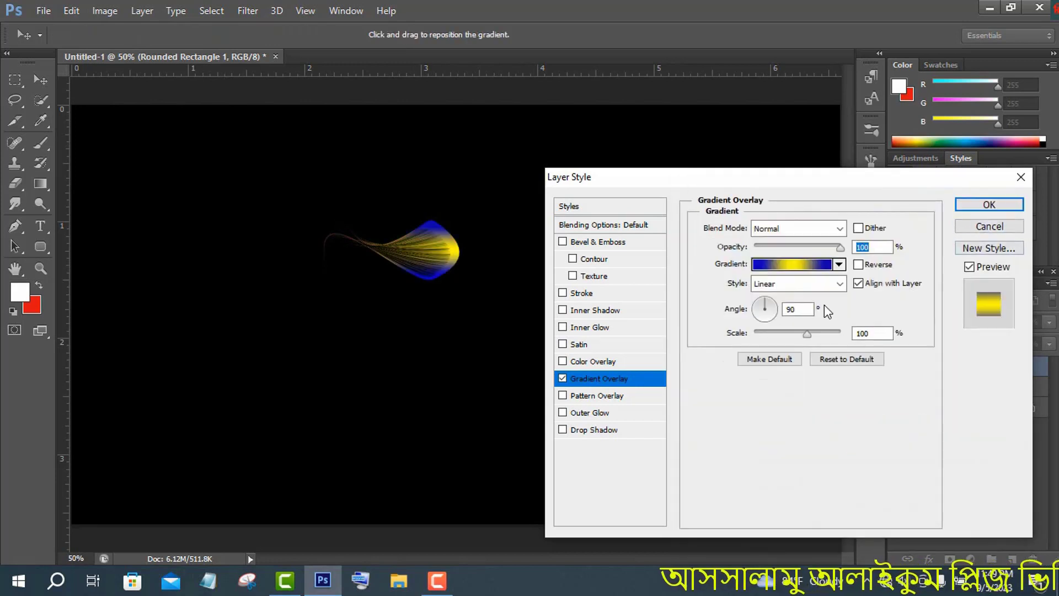
left_click(784, 289)
left_click(788, 310)
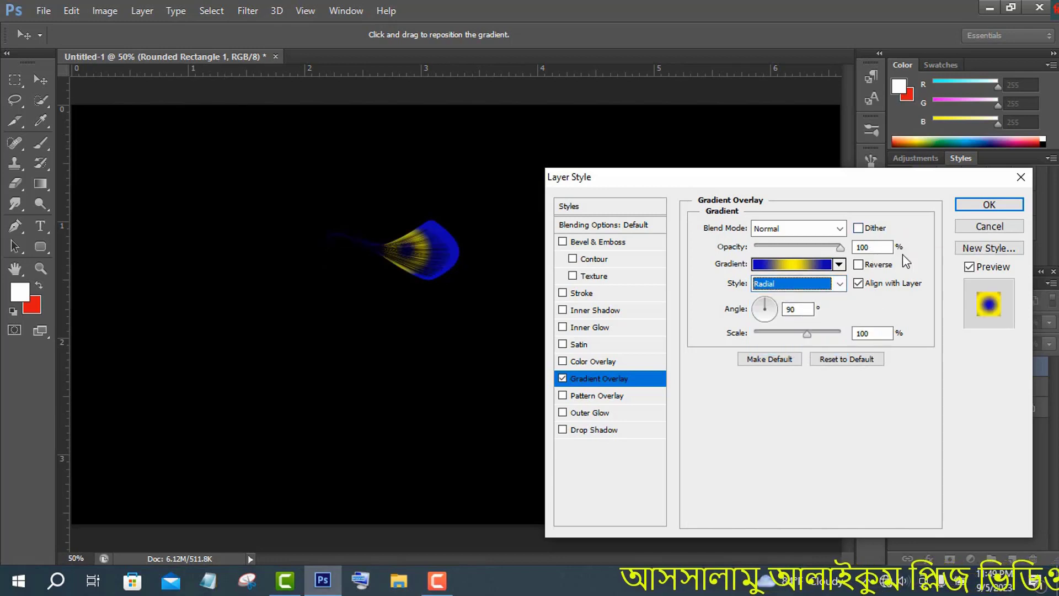
- Add Bevel & Emboss with Texture and a double-peaked Contour to the petal, and apply the layer style
left_click(593, 279)
left_click(614, 259)
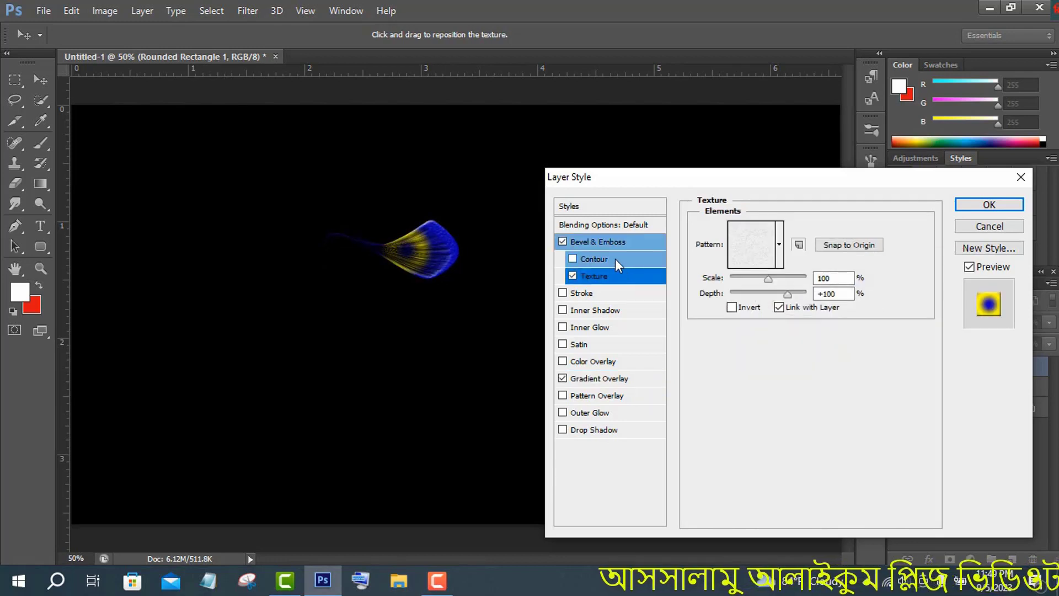
left_click(759, 232)
left_click(722, 295)
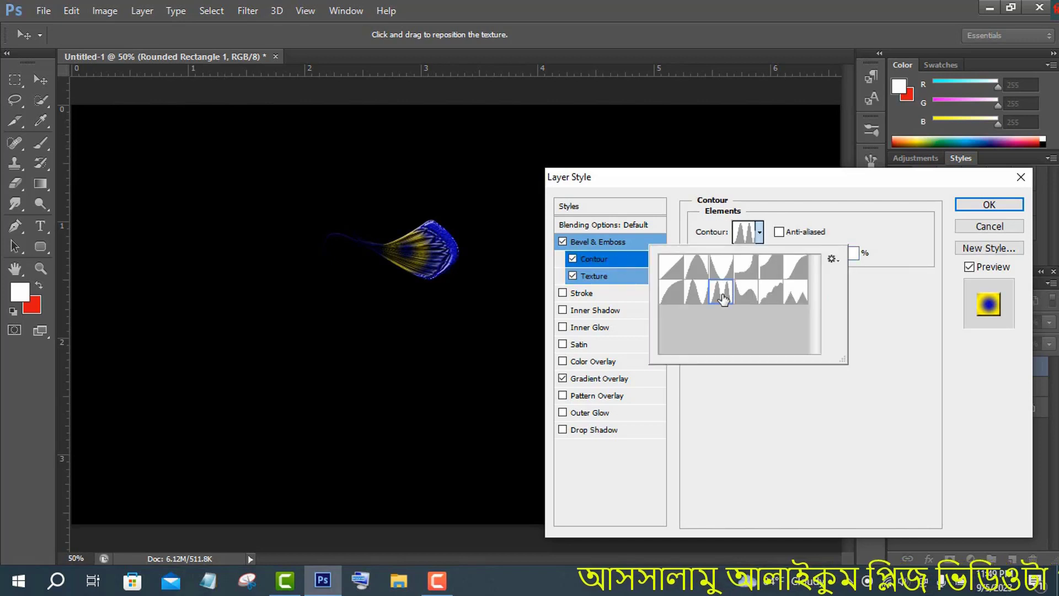
left_click(723, 277)
left_click(721, 295)
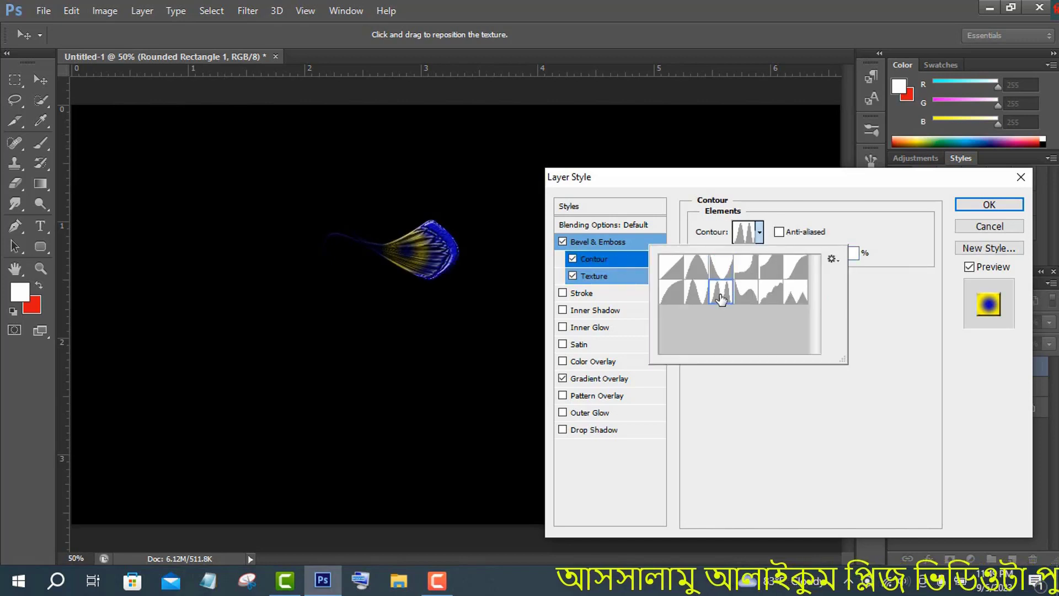
left_click(900, 325)
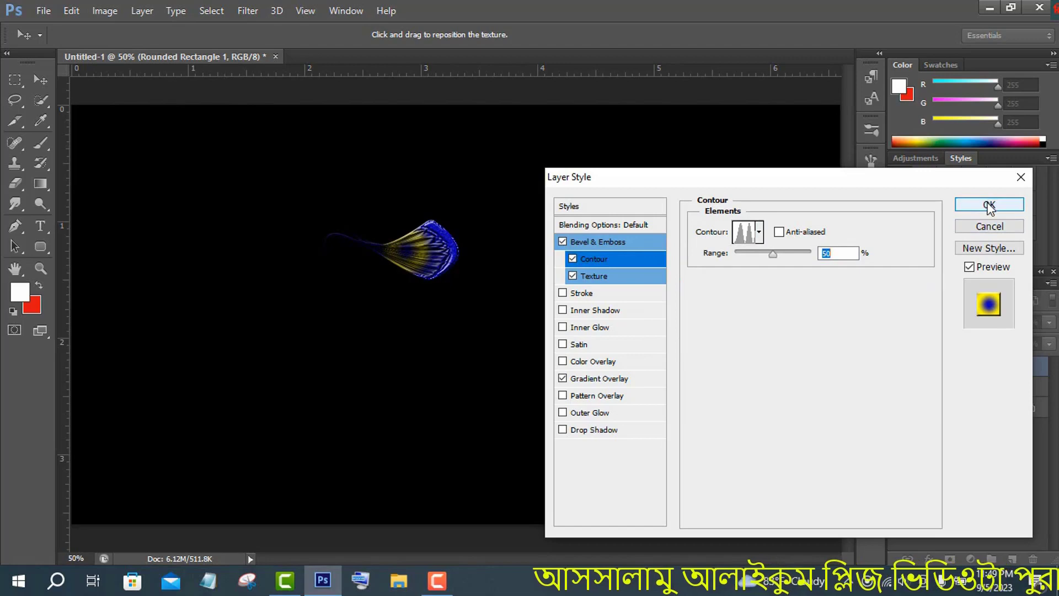
left_click(989, 206)
- Rotate the petal by about -170.9°, and tilt it a little further clockwise so its tail points to the lower right
left_click_drag(318, 216, 513, 331)
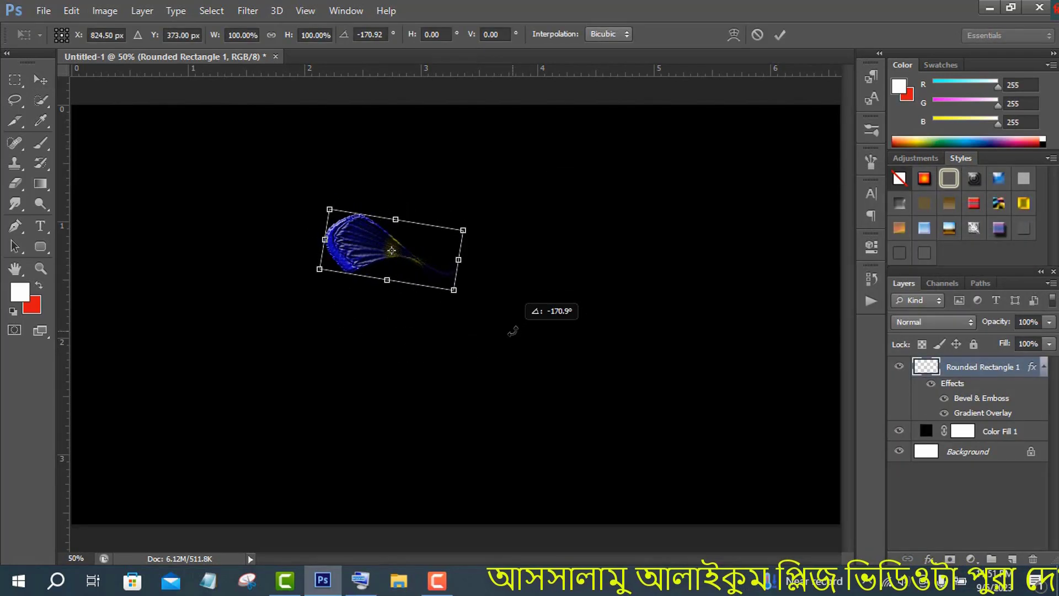
left_click(781, 35)
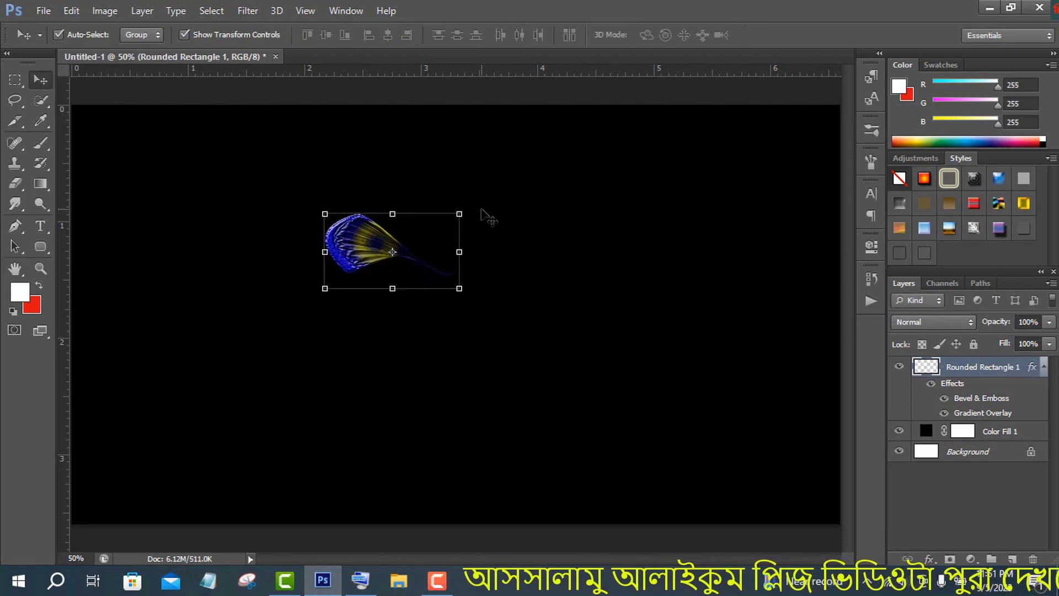
left_click_drag(474, 210, 483, 213)
left_click(784, 35)
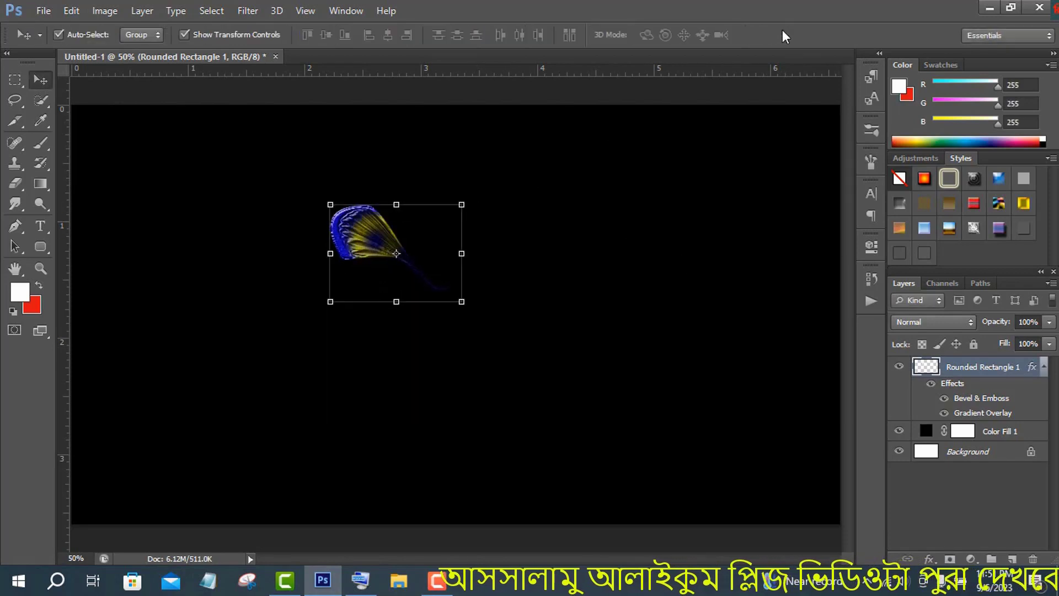
- Duplicate the petal layer and rotate the copy 30° about the middle of its bounding box's right edge
left_click_drag(1007, 375, 1011, 559)
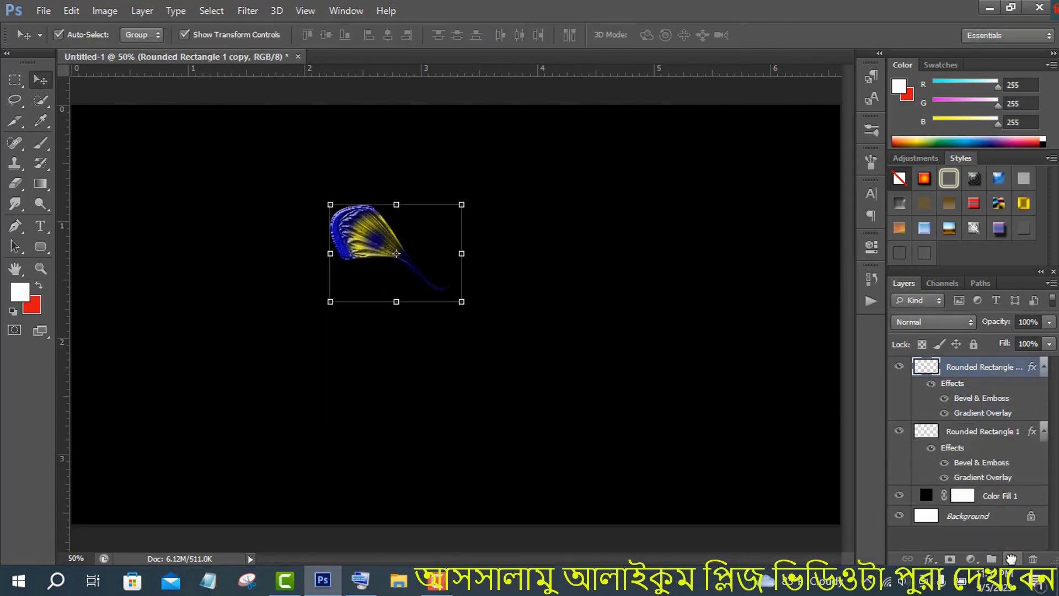
left_click_drag(397, 254, 461, 253)
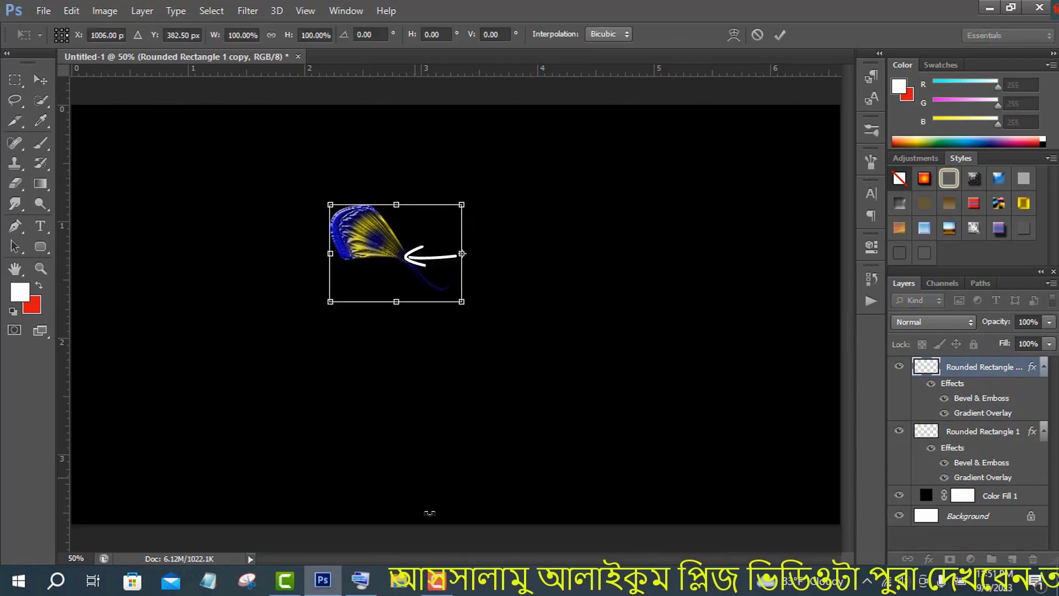
left_click(361, 580)
left_click(358, 34)
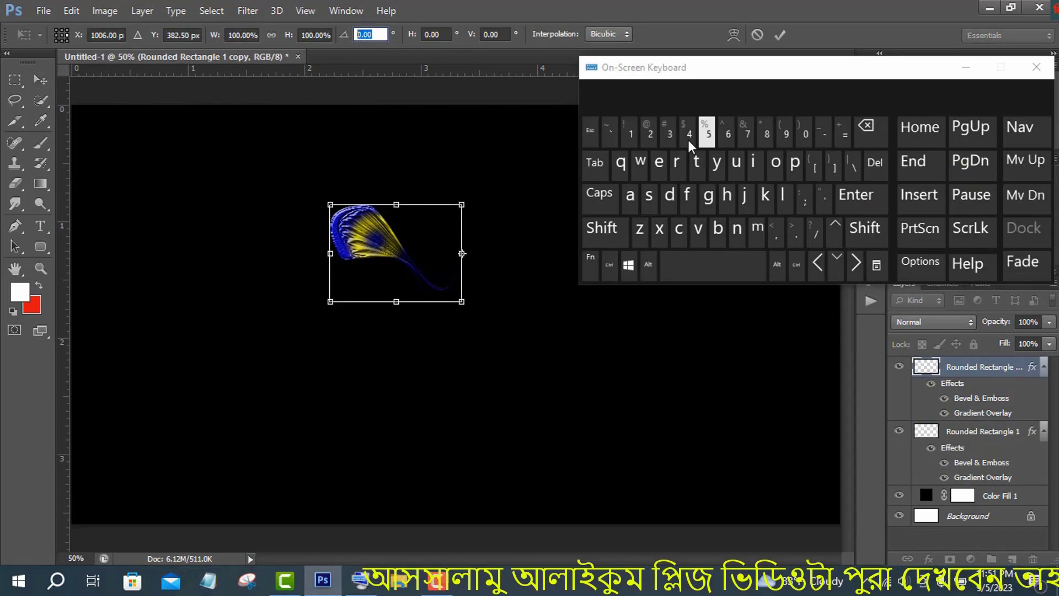
left_click(670, 133)
left_click(804, 132)
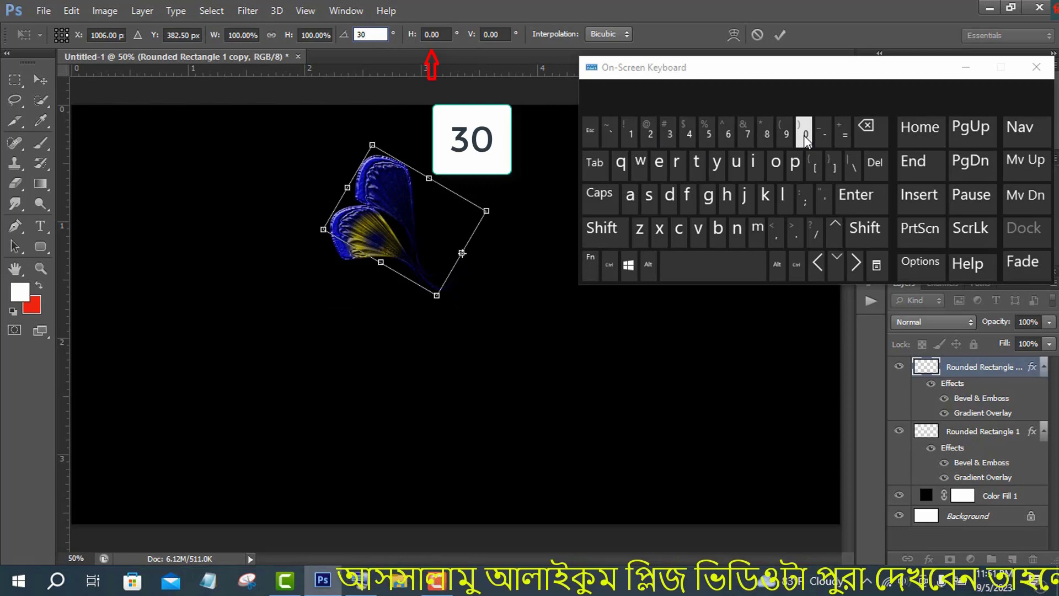
left_click(965, 67)
left_click(776, 40)
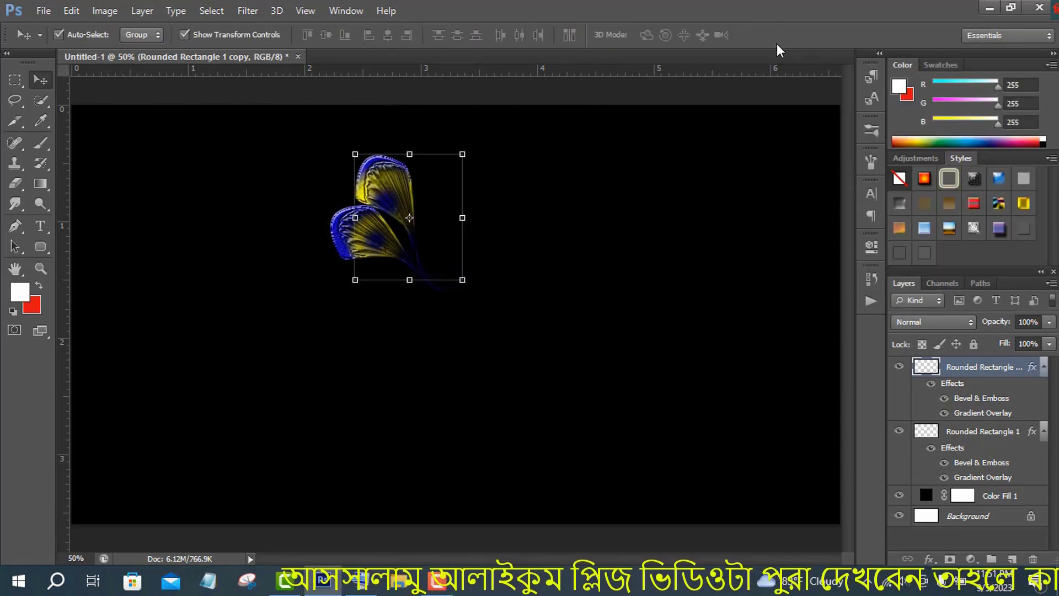
- Repeat the 30° duplicate-and-rotate transform on the petal ten times to complete a ring of 12 petals
key("ctrl+alt+shift+t")
key("ctrl+alt+shift+t")
key("ctrl+alt+shift+t")
key("ctrl+alt+shift+t")
key("ctrl+alt+shift+t")
key("ctrl+alt+shift+t")
key("ctrl+alt+shift+t")
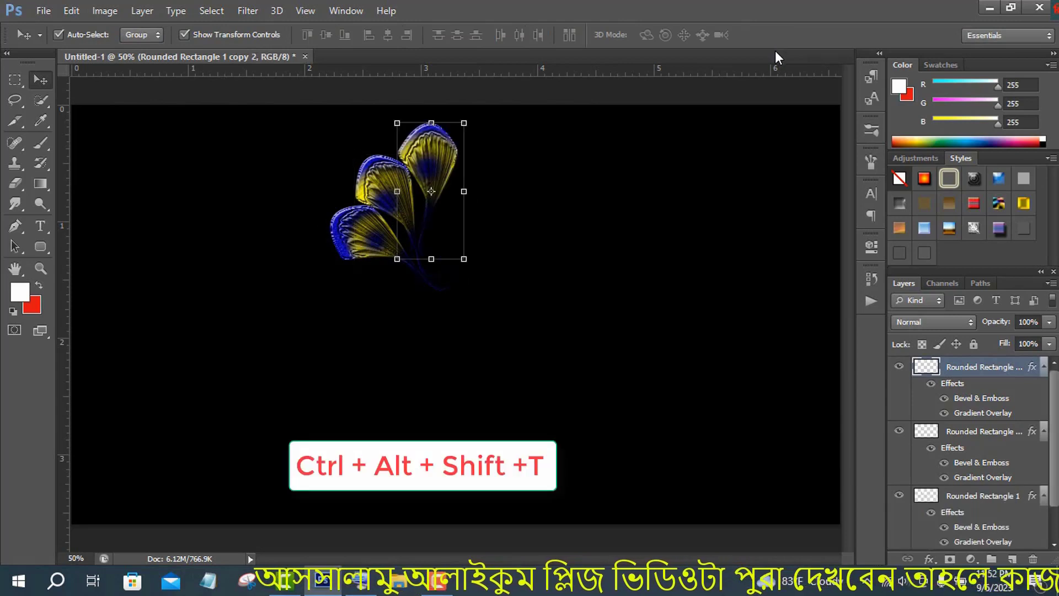
key("ctrl+alt+shift+t")
key("ctrl+alt+shift+t")
key("ctrl+alt+shift+t")
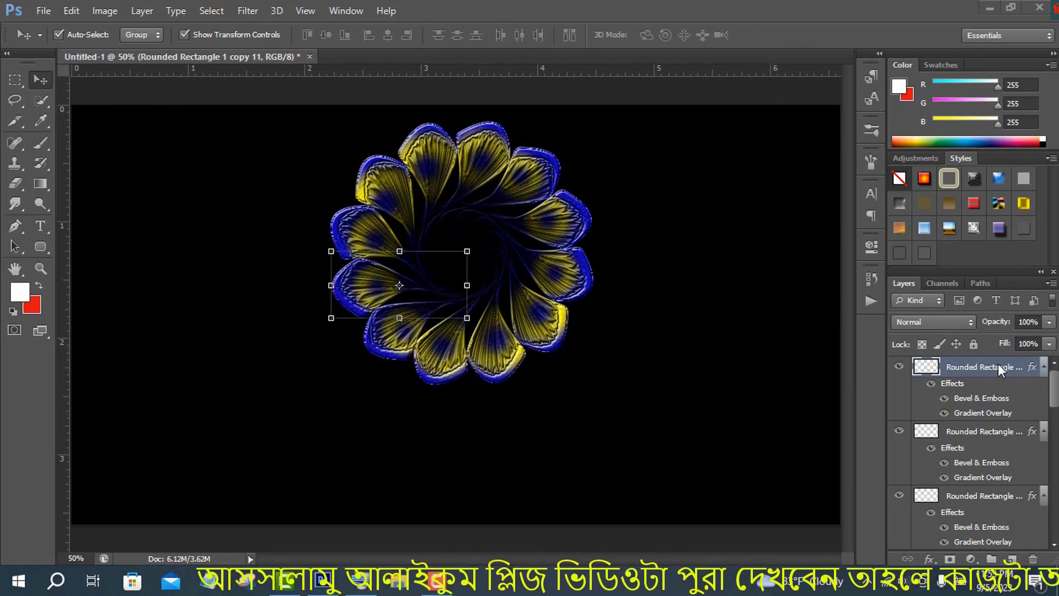
- Paint one soft white brush dab on a new layer and move it to the centre of the flower
left_click(1013, 559)
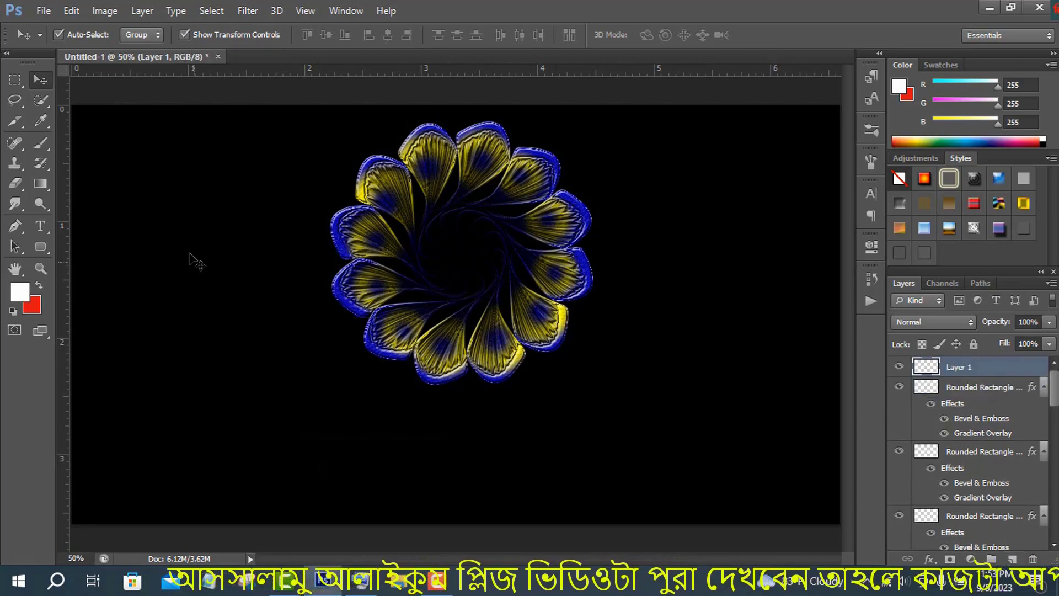
right_click(41, 244)
left_click(50, 245)
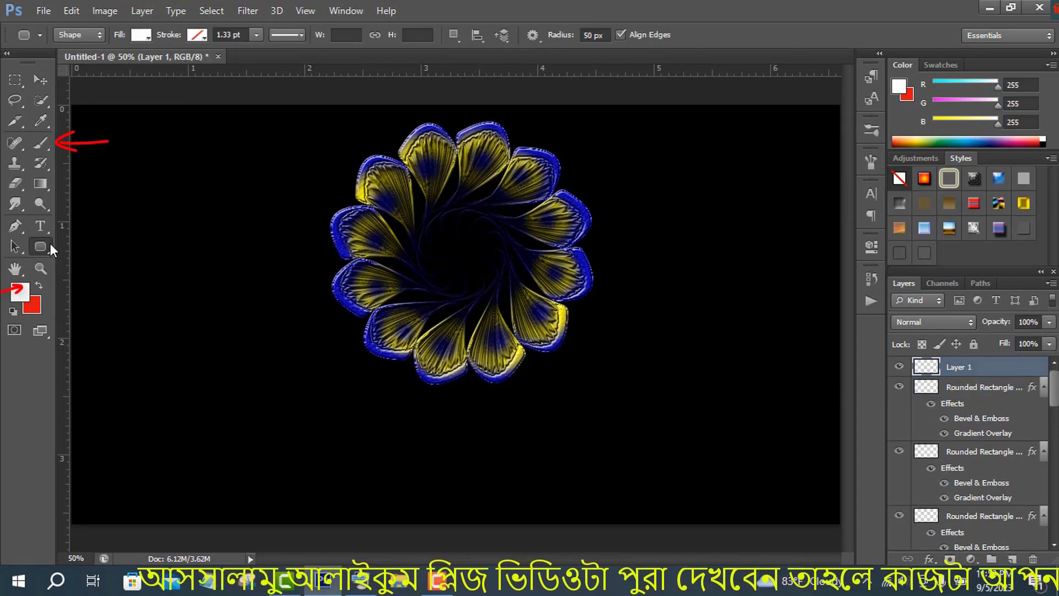
left_click(41, 143)
left_click(201, 311)
key("v")
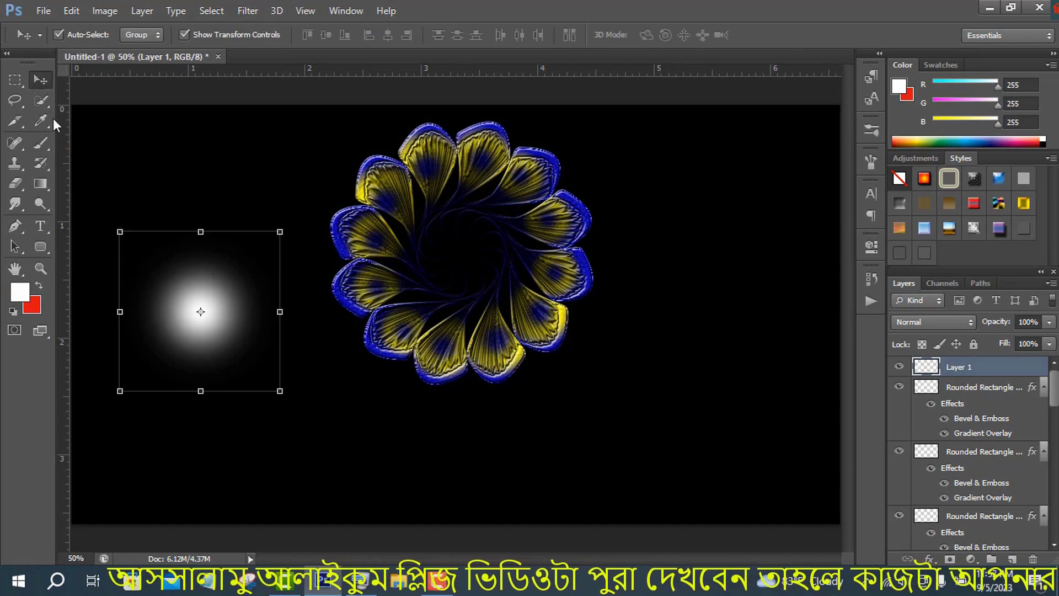
left_click_drag(221, 338, 482, 278)
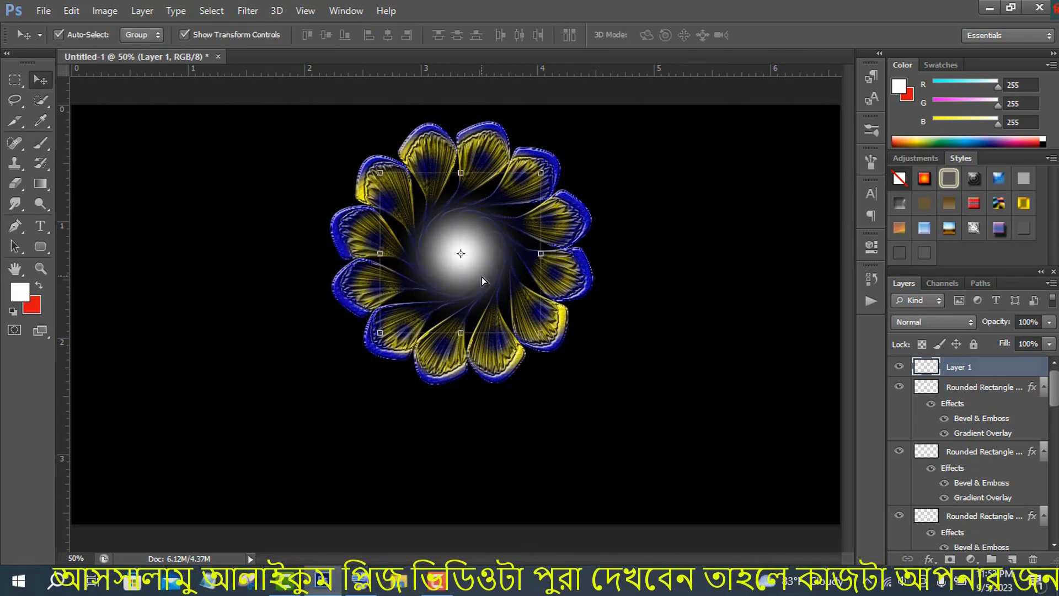
- Copy the petal's layer style onto the soft dot's Layer 1 and make that layer active
left_click(1034, 390)
left_click_drag(1034, 389, 1017, 368)
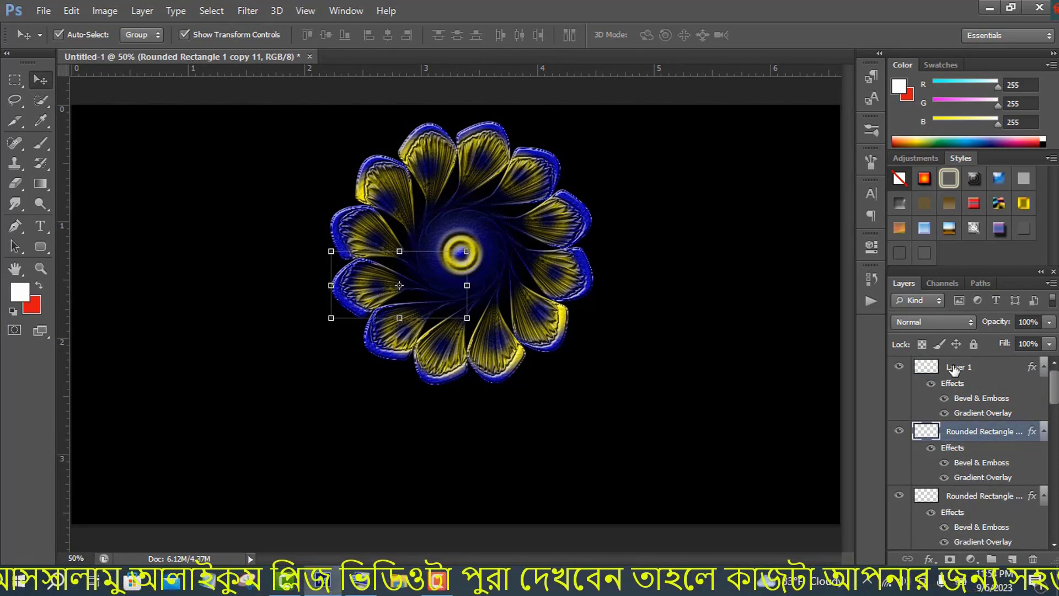
left_click(927, 368)
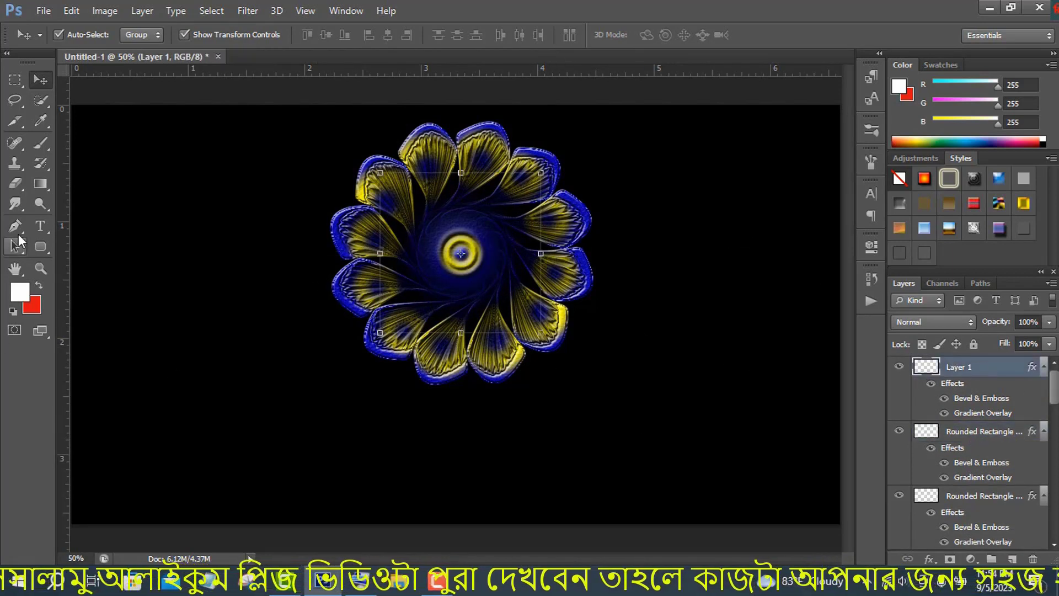
- Start a stem with the Pen tool, curving from the flower's centre to the lower right, about 317 px wide and 590 px tall
key("p")
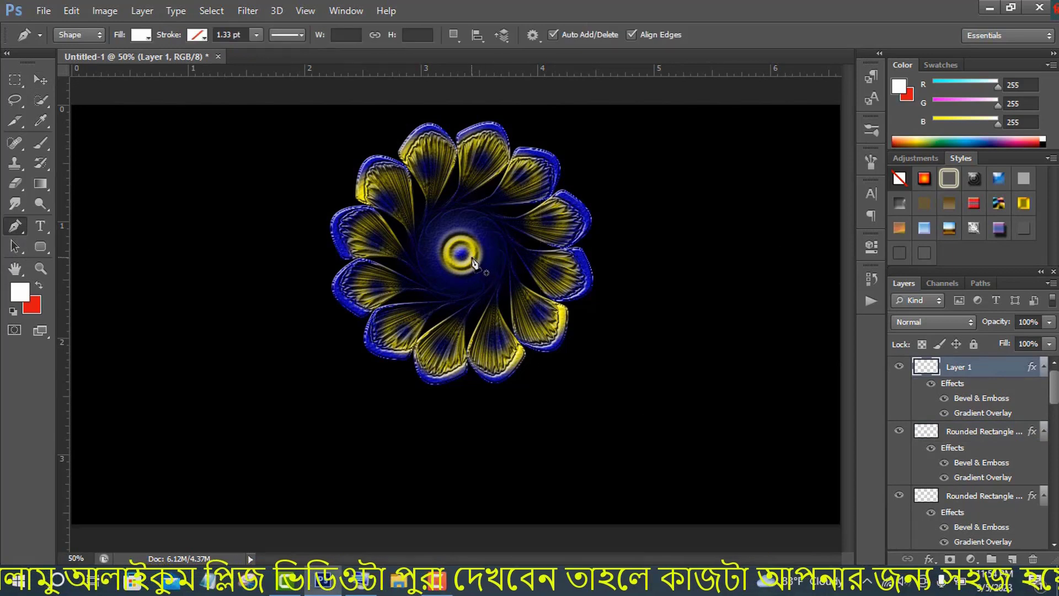
left_click(471, 257)
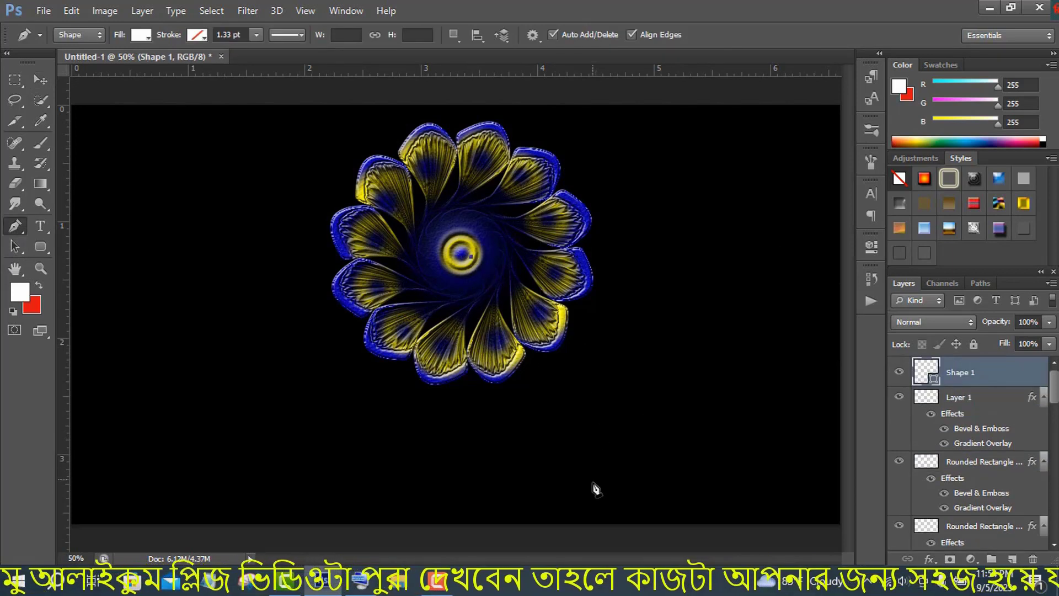
left_click_drag(593, 486, 588, 594)
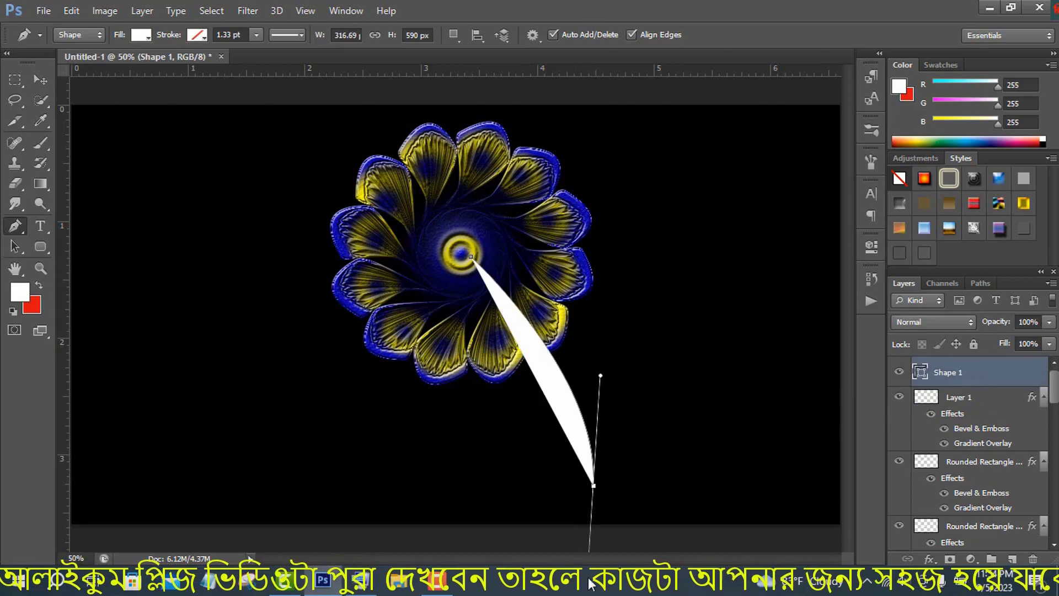
- Set the stem shape's fill to none and its stroke to solid magenta
left_click(142, 35)
left_click(76, 65)
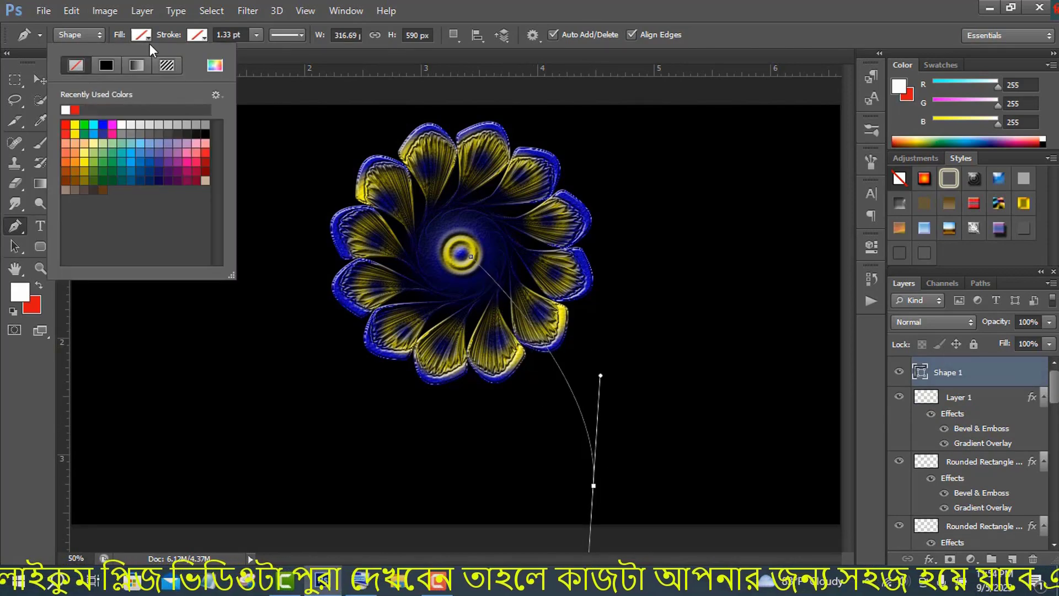
left_click(197, 35)
left_click(168, 124)
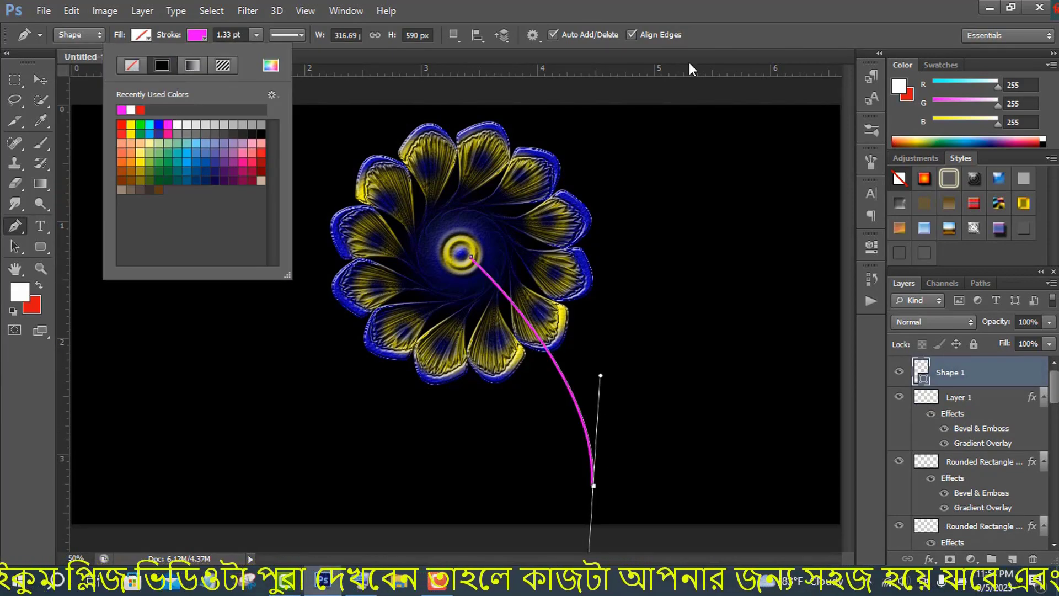
left_click(692, 222)
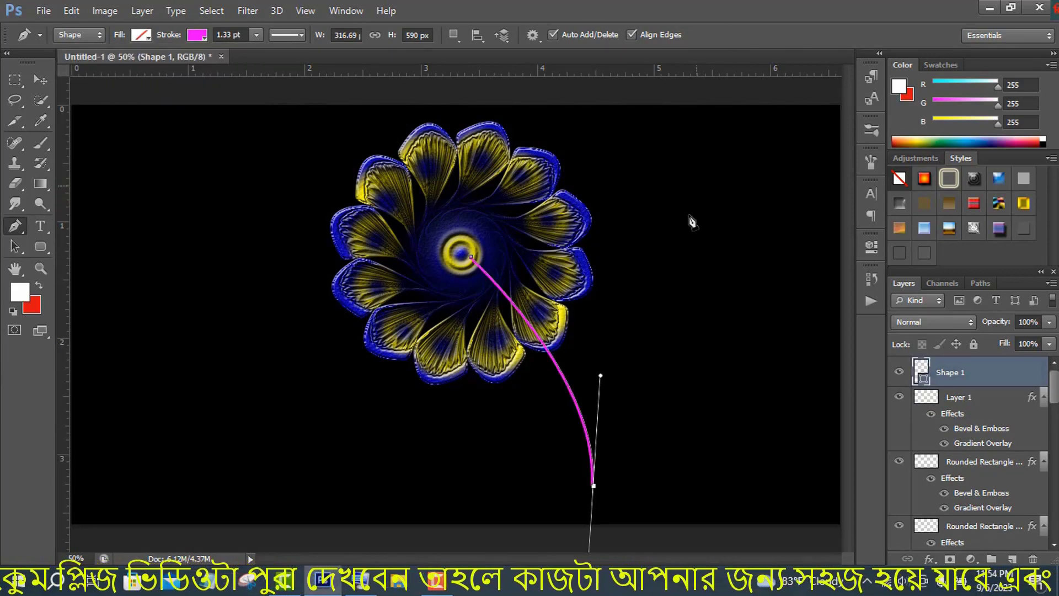
- Extend the stem's lower end, add a short base, and close the outline with a curve back to the flower's centre, about 346 × 650 px
left_click(594, 487)
left_click(592, 508)
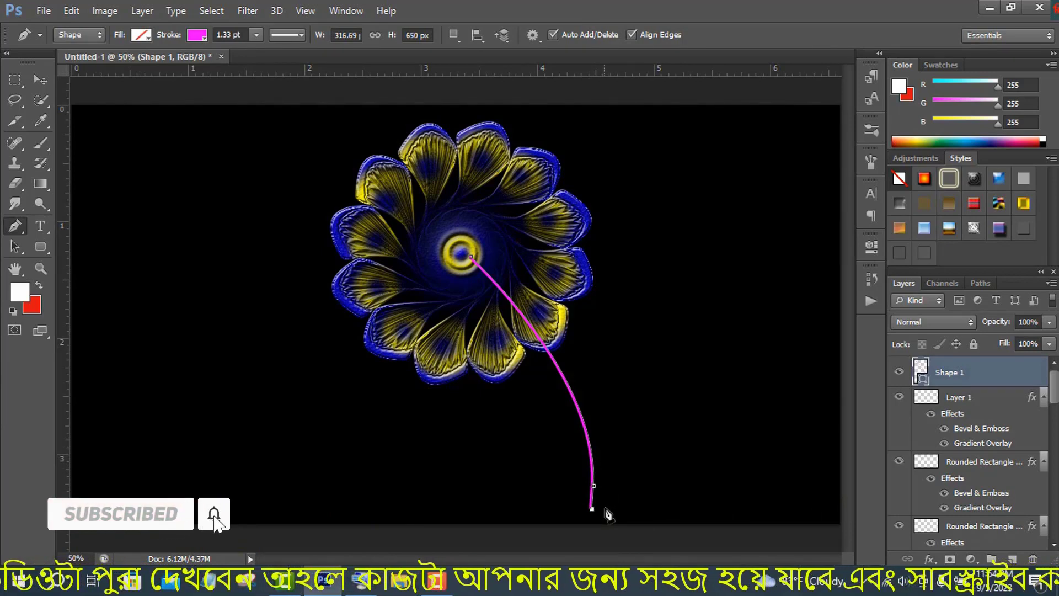
left_click(605, 509)
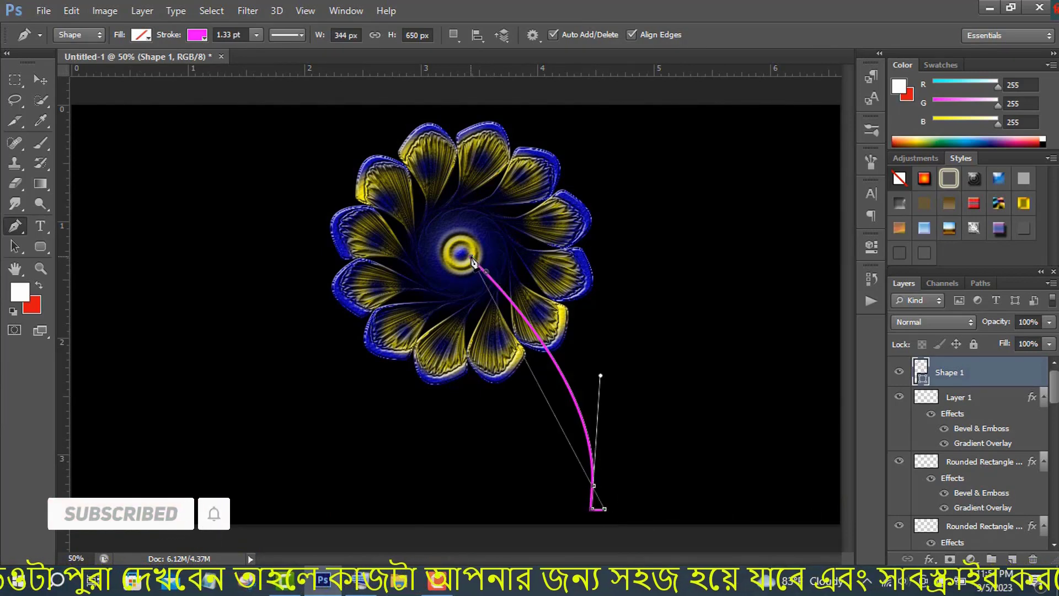
left_click_drag(473, 262, 322, 126)
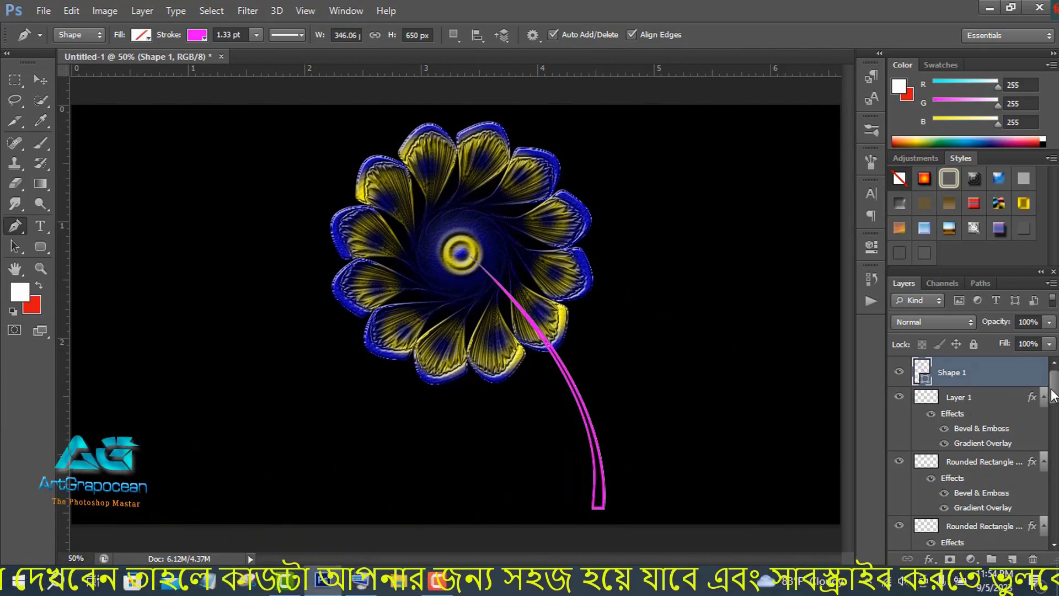
- Select all layers from Rounded Rectangle 1 up to Shape 1 and group them
left_click_drag(1052, 394, 1053, 519)
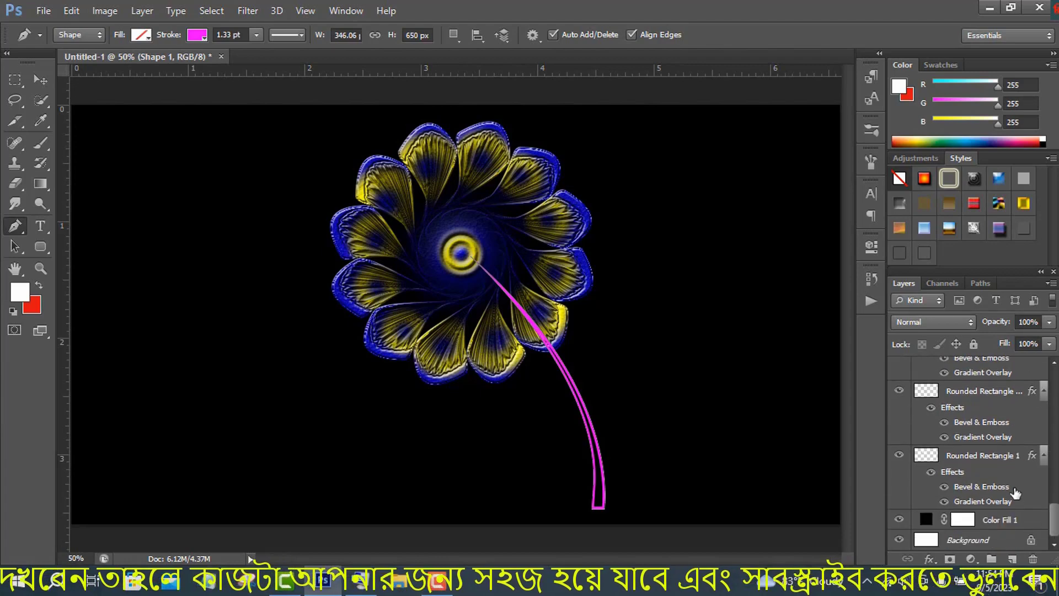
left_click(984, 456)
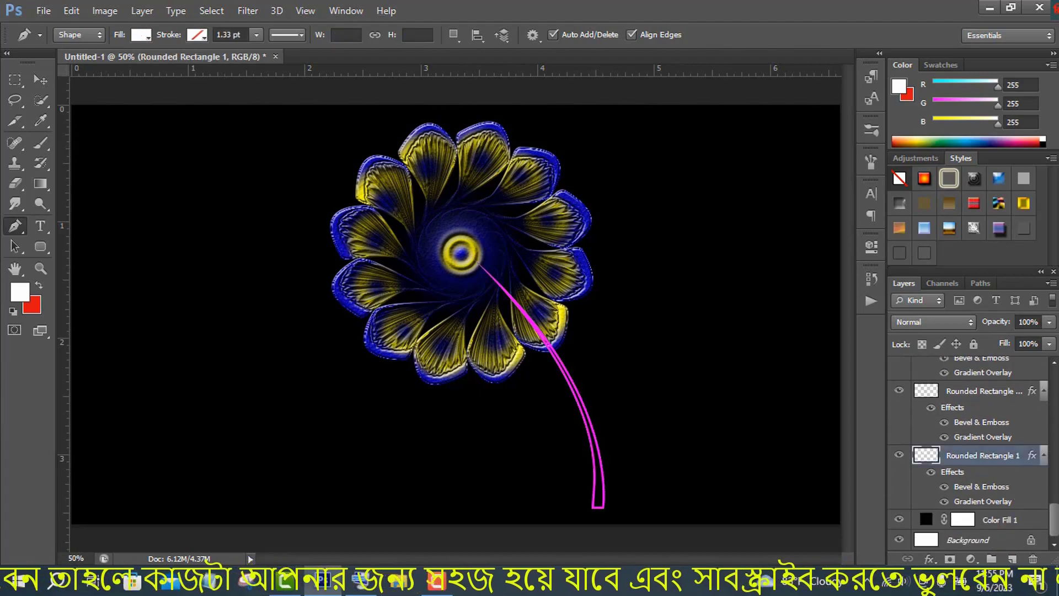
scroll(988, 463, "up", 3)
scroll(977, 419, "up", 2)
left_click(978, 372, "shift")
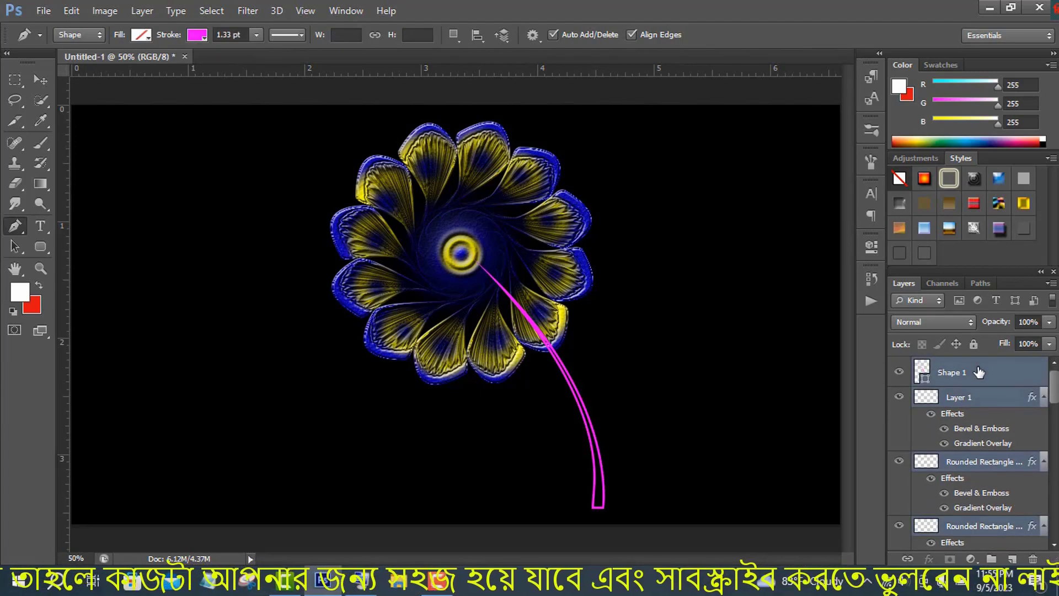
left_click(142, 10)
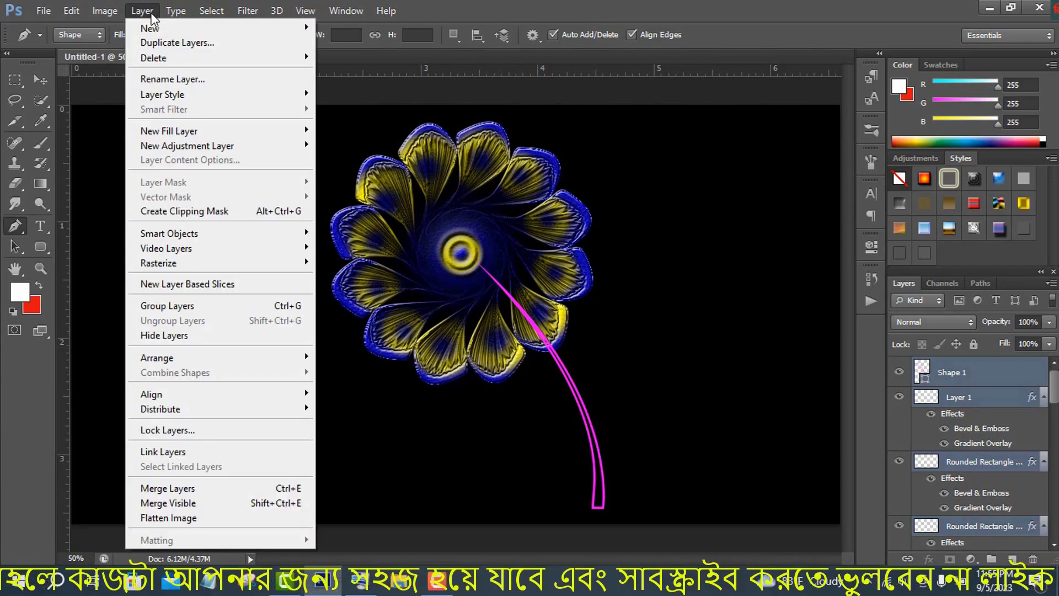
left_click(279, 307)
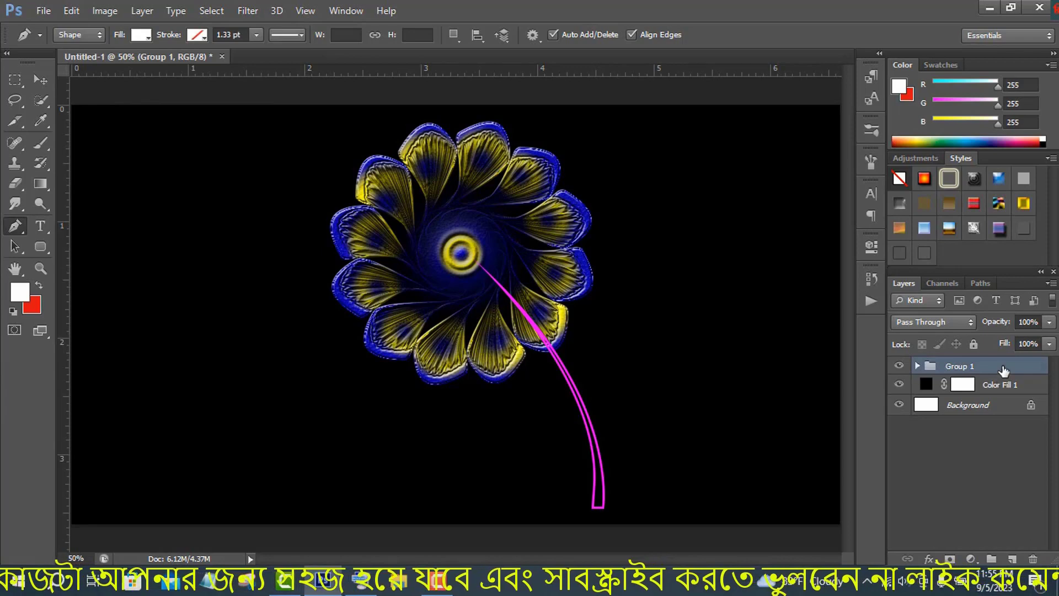
- Scale the flower-and-stem group down slightly about its centre
left_click(40, 79)
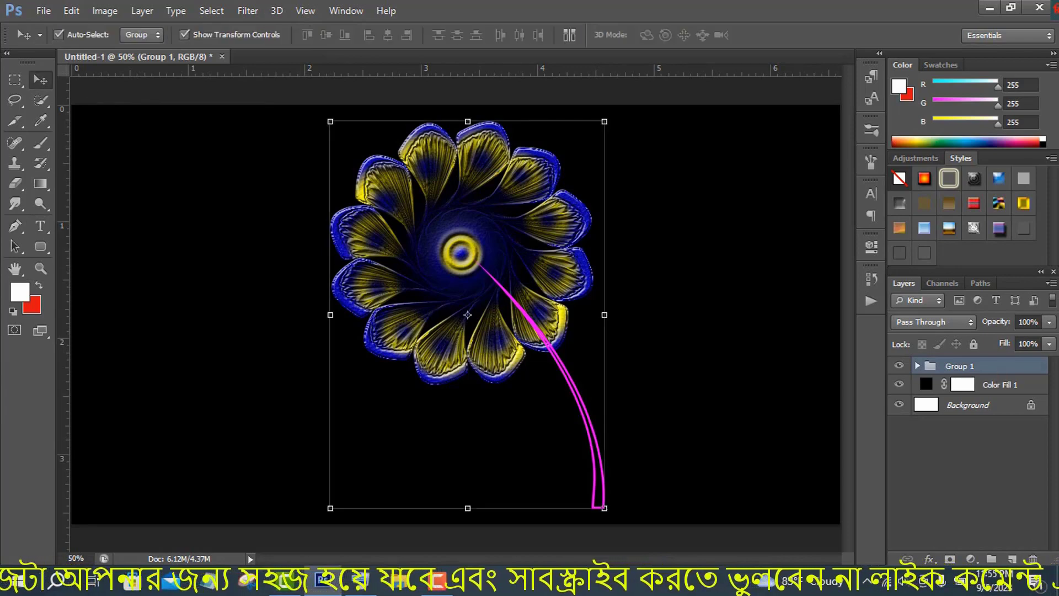
mouse_move(604, 508)
left_mouse_down()
mouse_move(565, 452)
mouse_move(593, 511)
left_mouse_up()
left_click(779, 35)
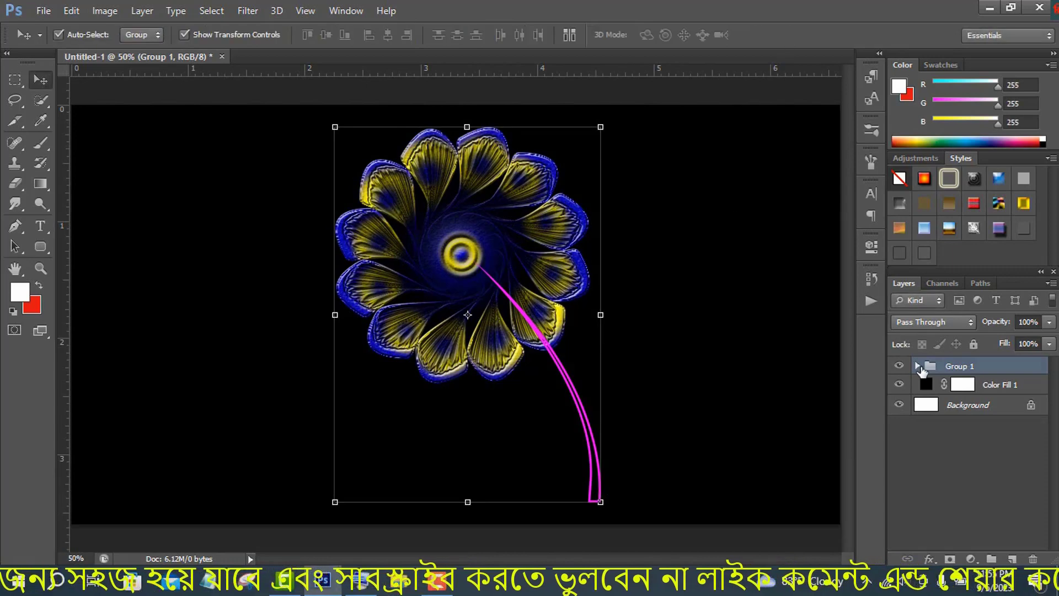
- Duplicate the flower's centre and petal layers without the stem, and scale the copies down about their centre as a second, inner ring
left_click(919, 367)
left_click(985, 422)
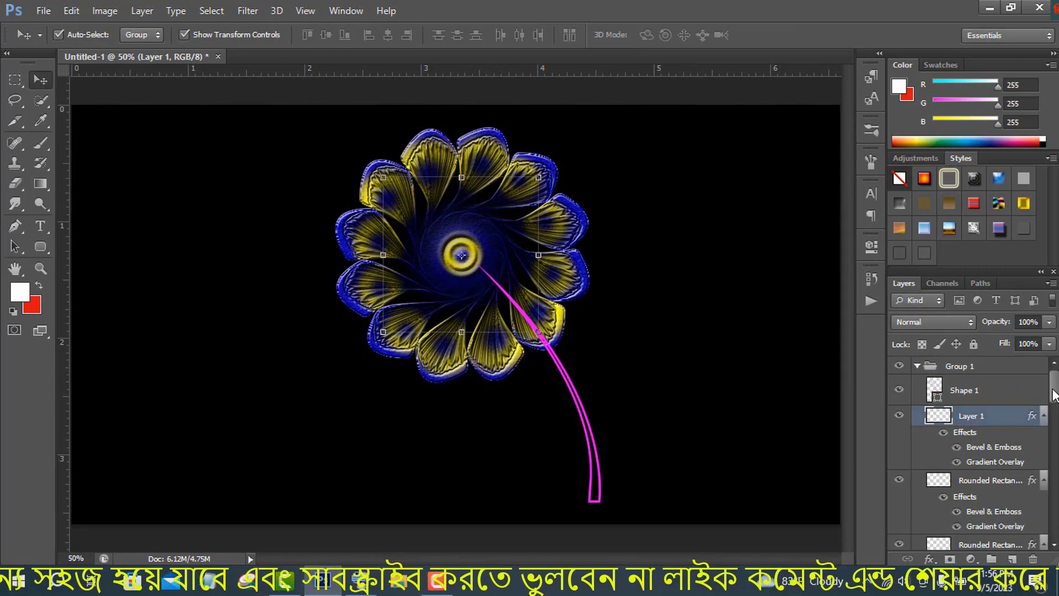
left_click_drag(1055, 394, 1055, 534)
left_click(984, 455, "shift")
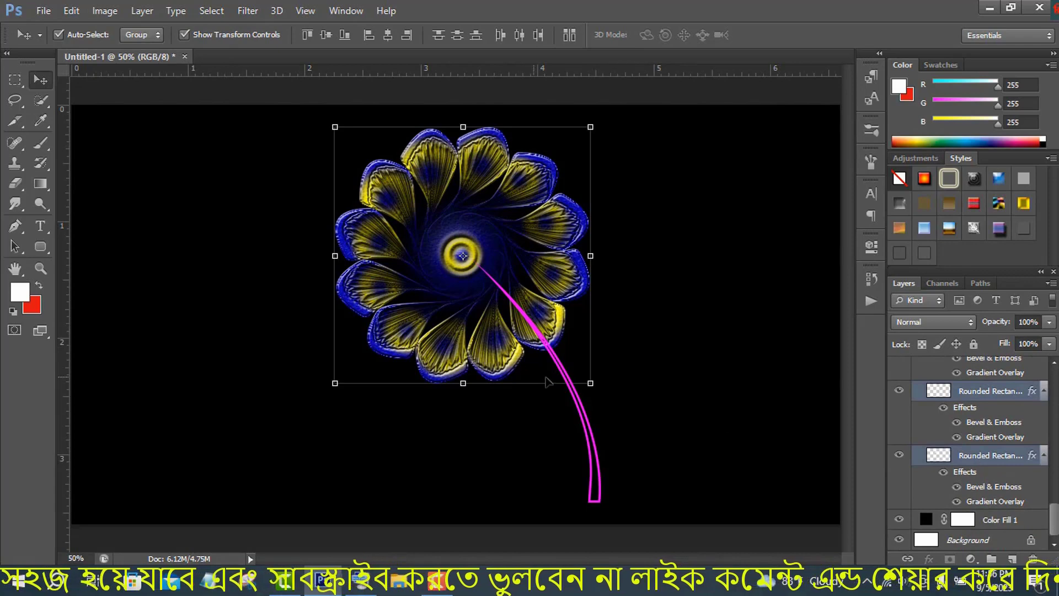
right_click(1017, 457)
left_click(720, 119)
left_click(665, 175)
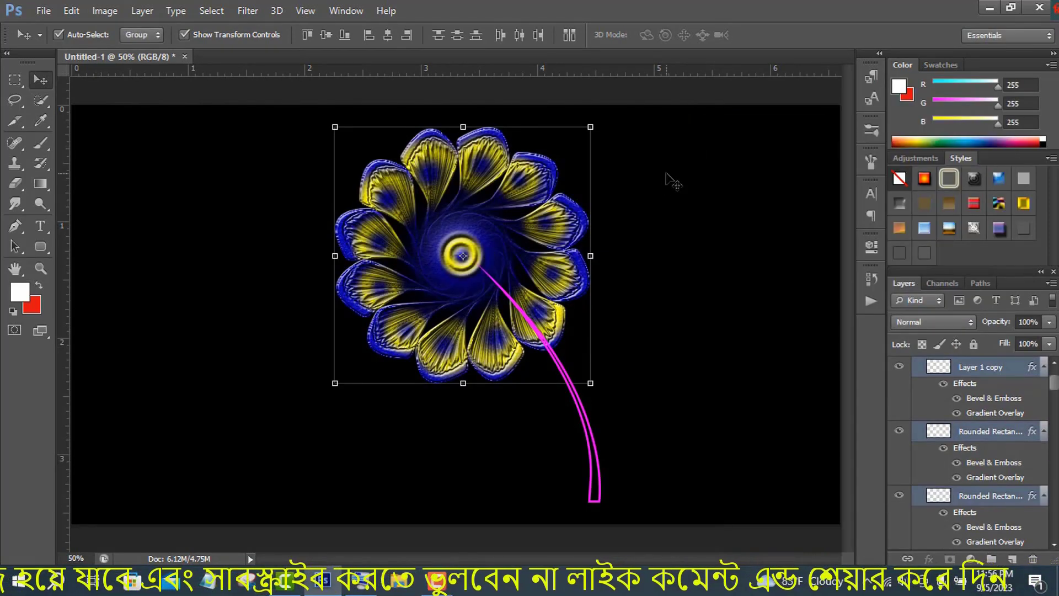
left_click_drag(588, 381, 568, 360)
left_click(780, 35)
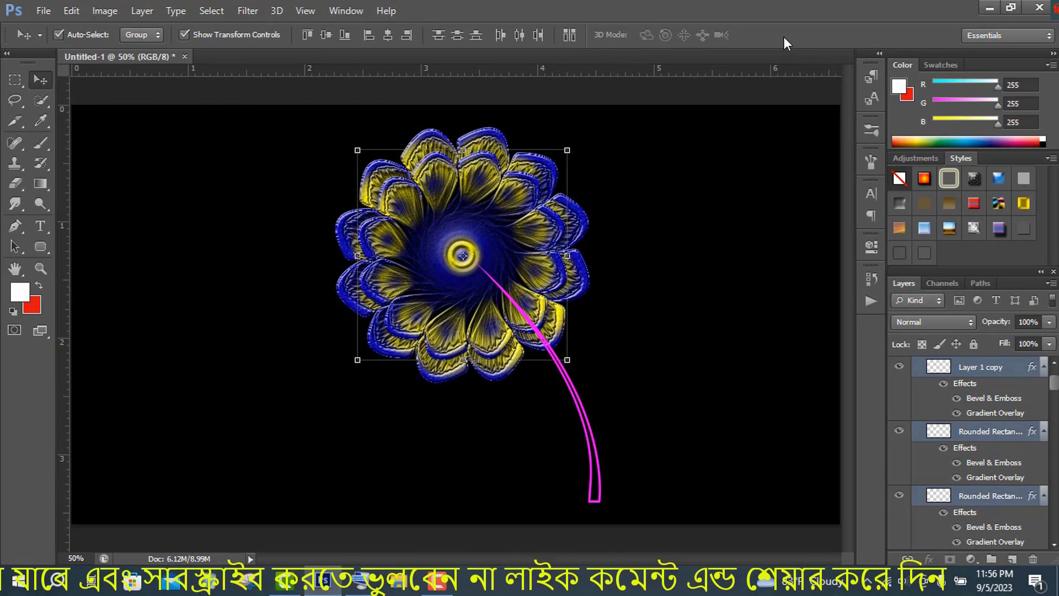
- Duplicate the scaled inner ring's layers and shrink the new copies about their centre as a third, smallest ring
right_click(993, 439)
left_click(731, 123)
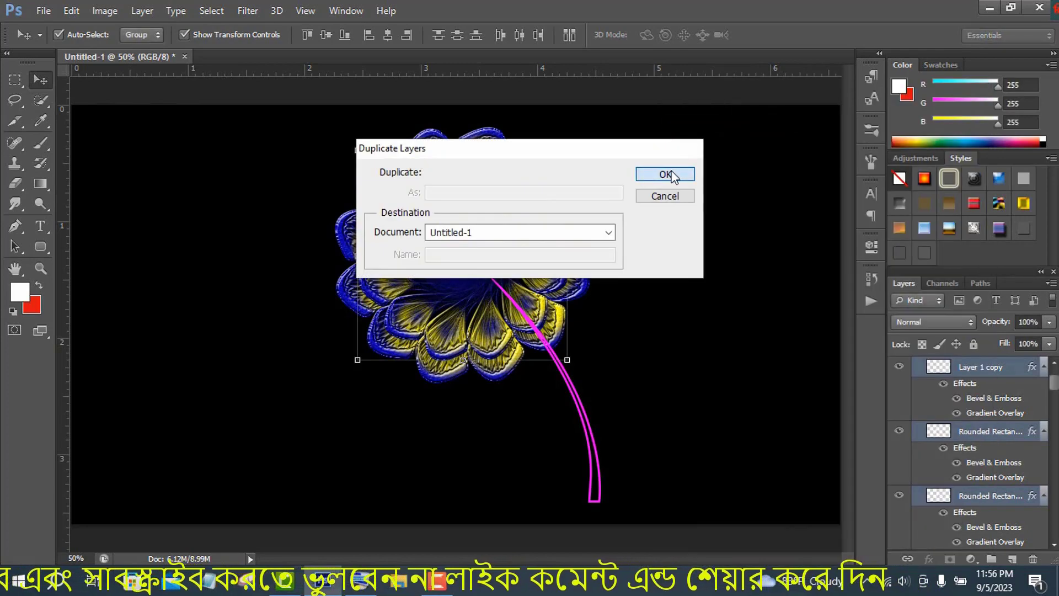
left_click(668, 174)
left_click_drag(564, 367, 540, 334)
left_click(780, 34)
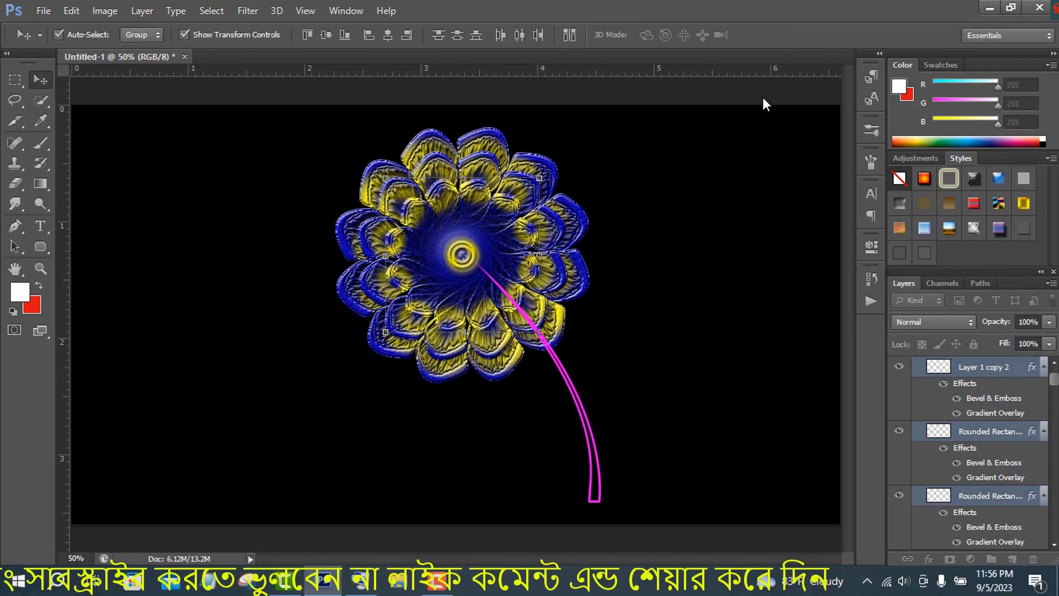
- Copy the layer style of Layer 1 copy 2 onto the stem's Shape 1 layer, and collapse the group
scroll(986, 457, "up", 2)
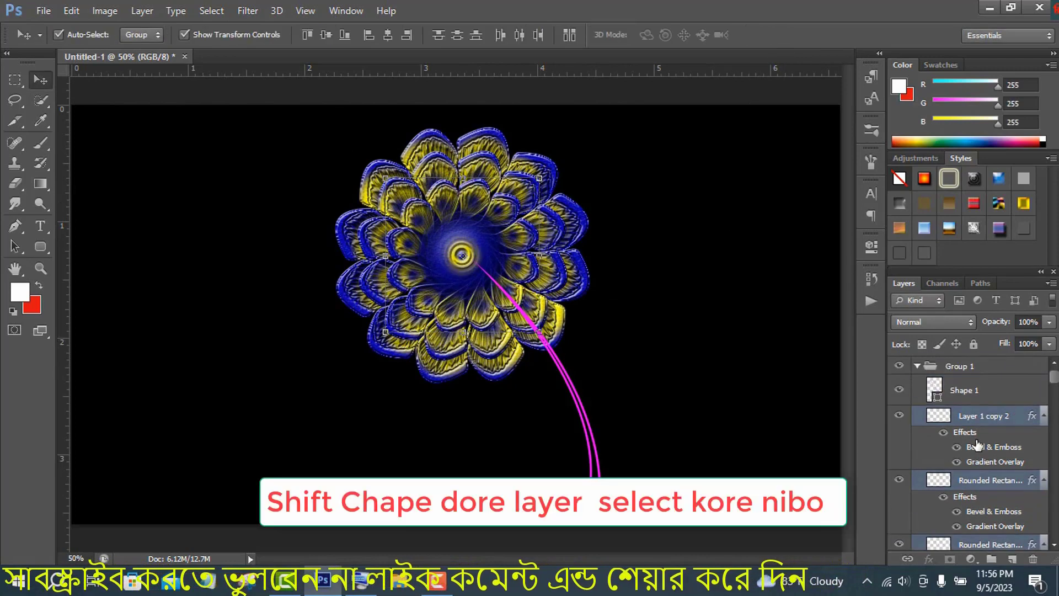
left_click(921, 367)
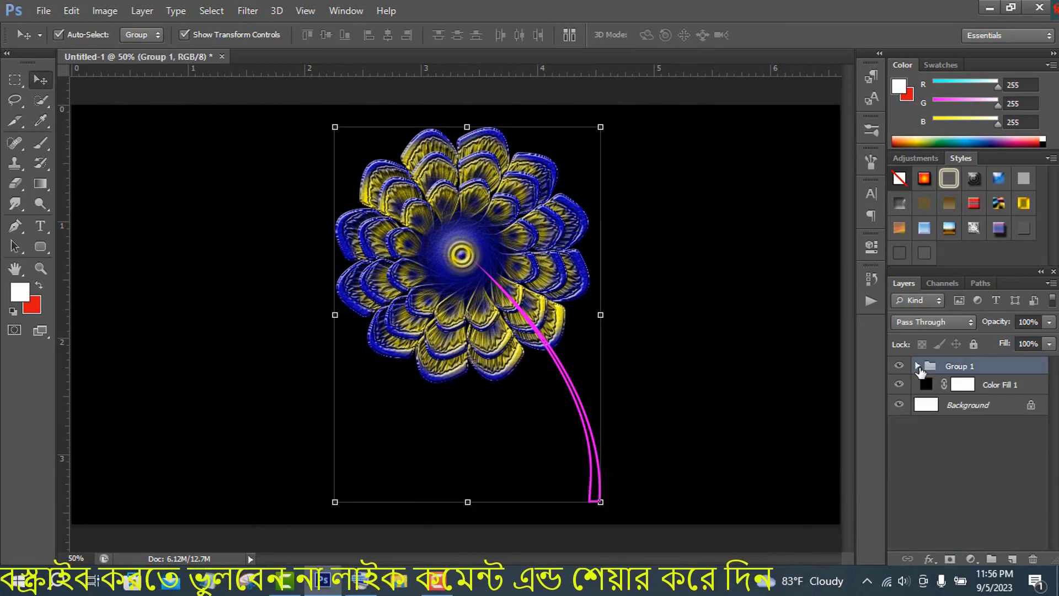
left_click(917, 369)
left_click(988, 387)
left_click_drag(1032, 416, 1033, 391)
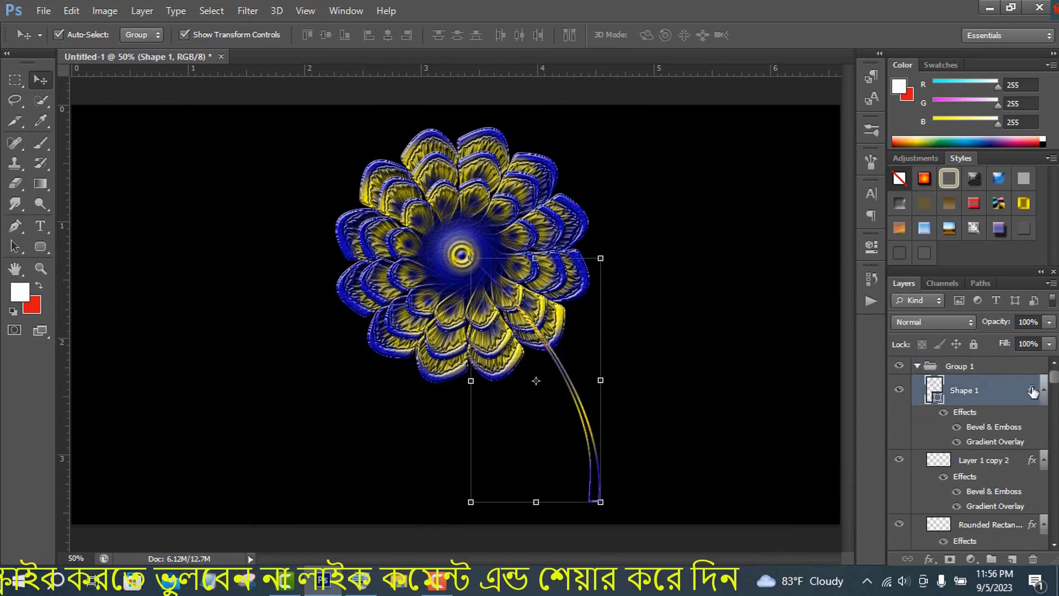
left_click(917, 366)
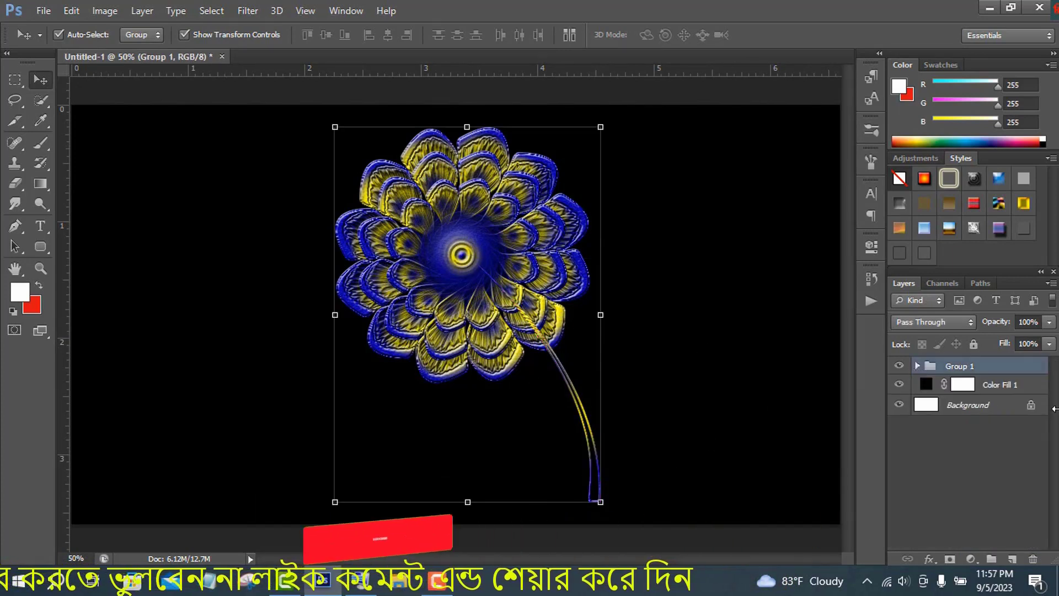
- Duplicate Group 1 within the same document as Group 1 copy, and shift the copied flower to the right of the original
right_click(1010, 366)
left_click(893, 192)
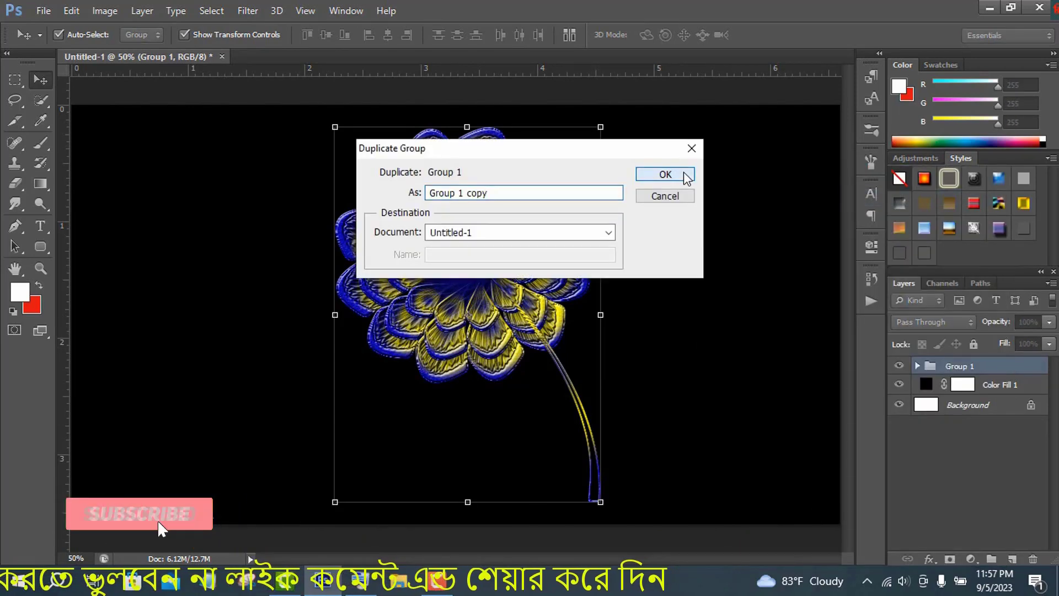
left_click(685, 176)
left_click_drag(552, 265, 633, 264)
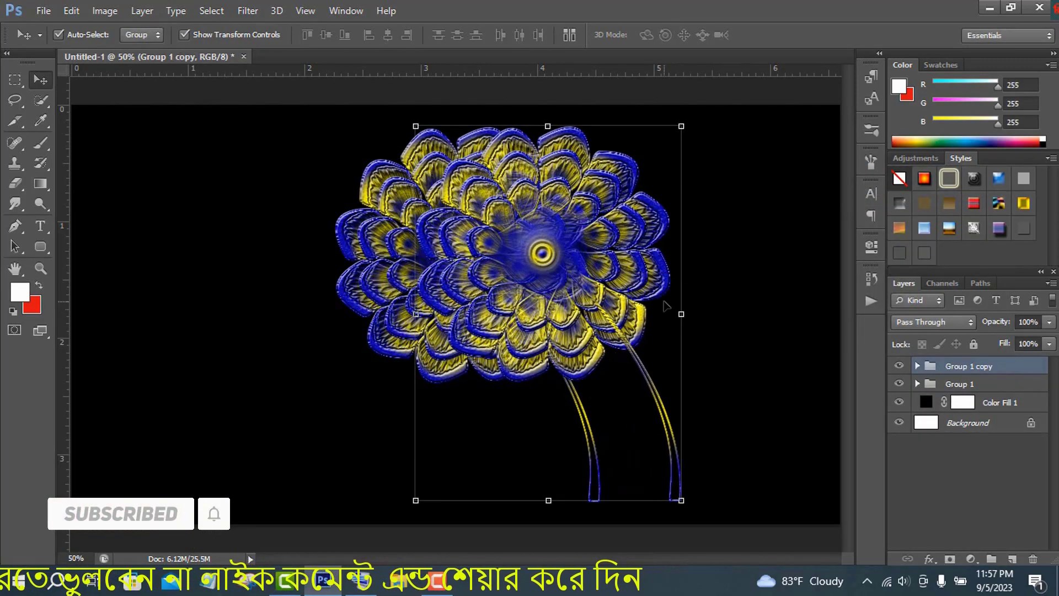
- Rotate the copied flower about 51.6° clockwise and place it right of the original, with the bases of both stems meeting
left_click_drag(693, 502, 586, 539)
left_click_drag(602, 264, 662, 260)
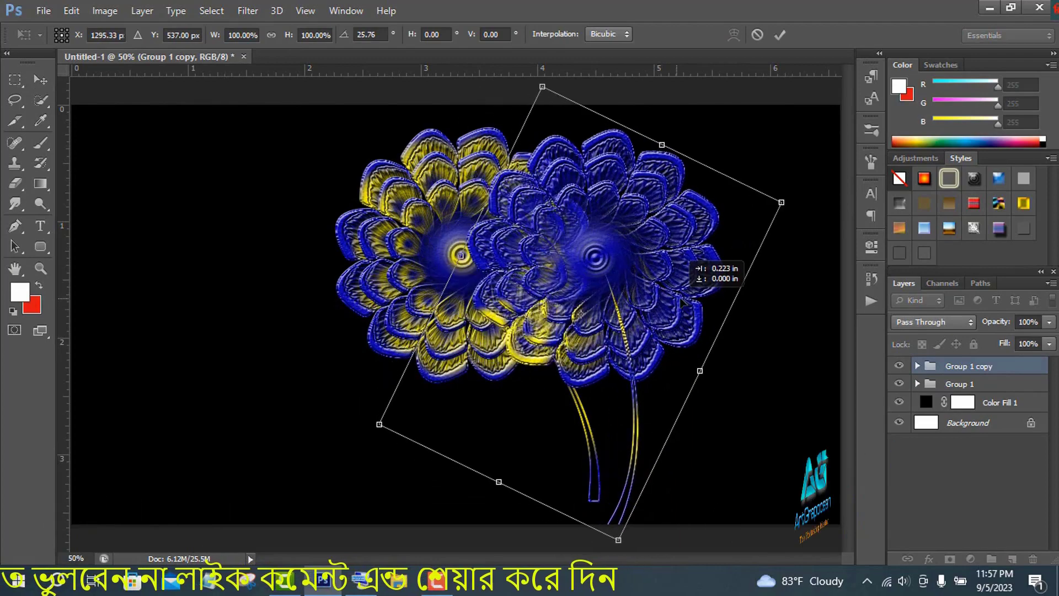
left_click_drag(654, 544, 617, 545)
left_click_drag(662, 323, 677, 294)
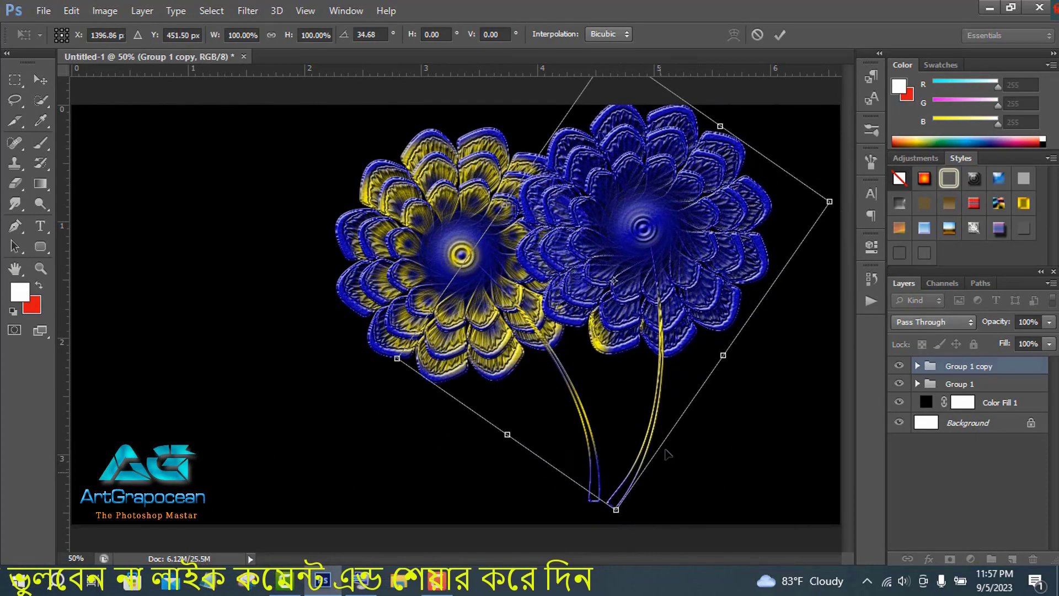
left_click_drag(635, 523, 620, 526)
left_click_drag(620, 399, 624, 398)
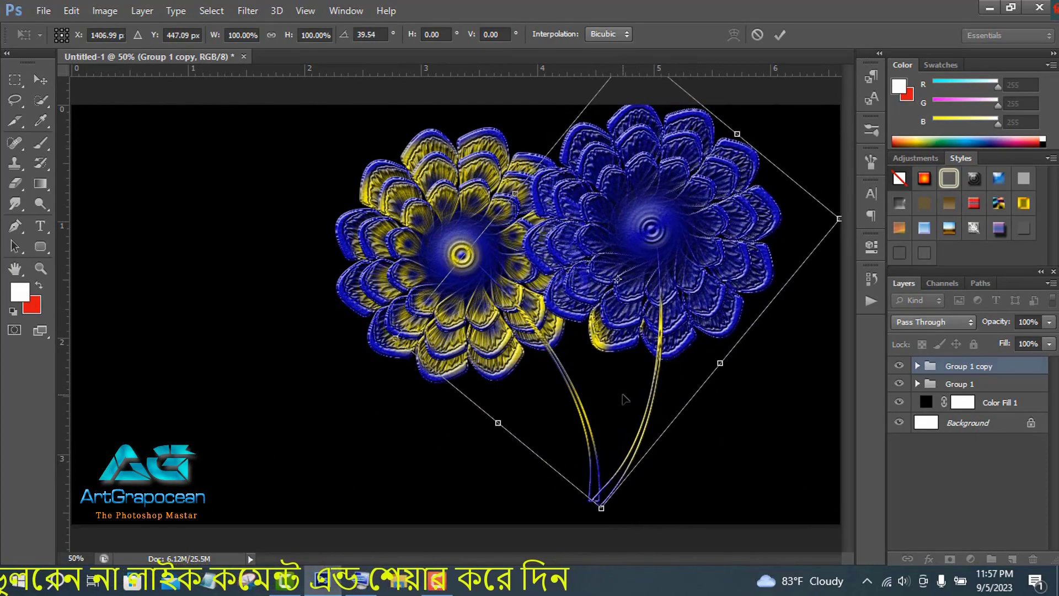
left_click_drag(614, 528, 585, 523)
left_click_drag(683, 287, 738, 296)
left_click_drag(635, 527, 619, 529)
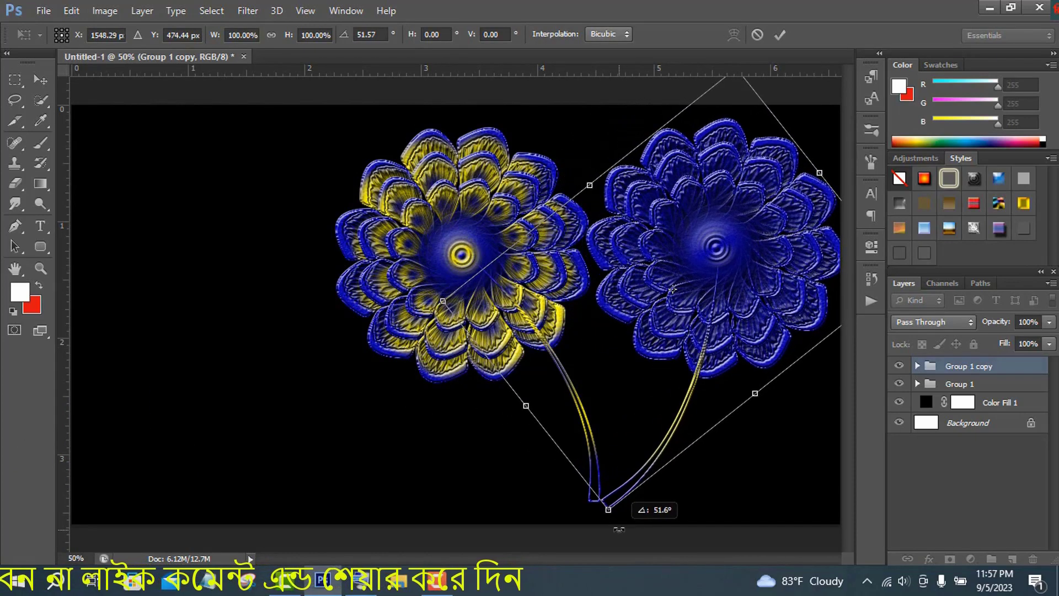
left_click(779, 35)
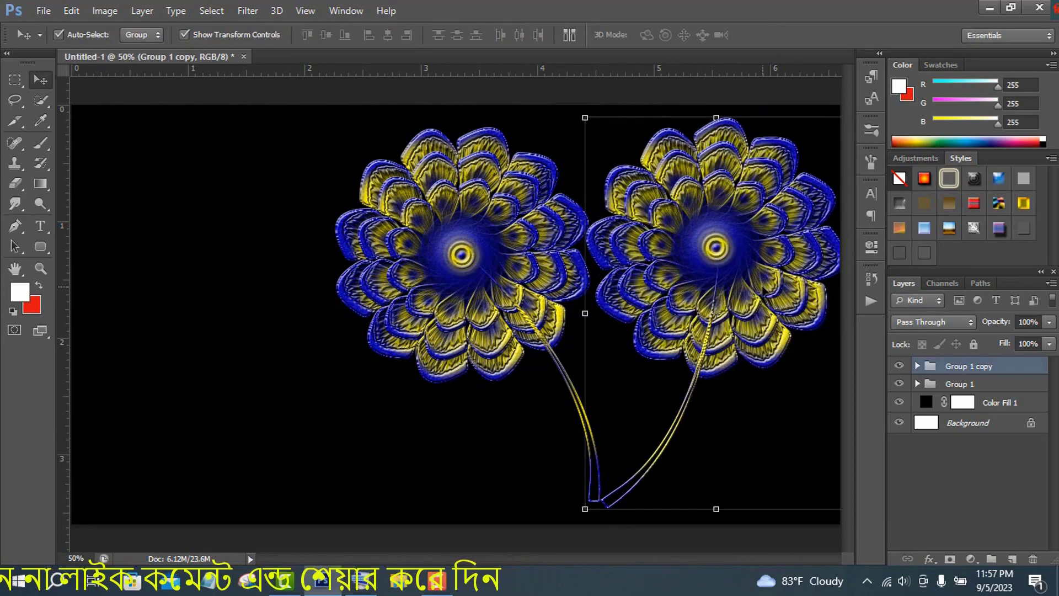
- Duplicate Group 1 copy as a third flower and move the duplicate over to the left side of the canvas
right_click(1013, 370)
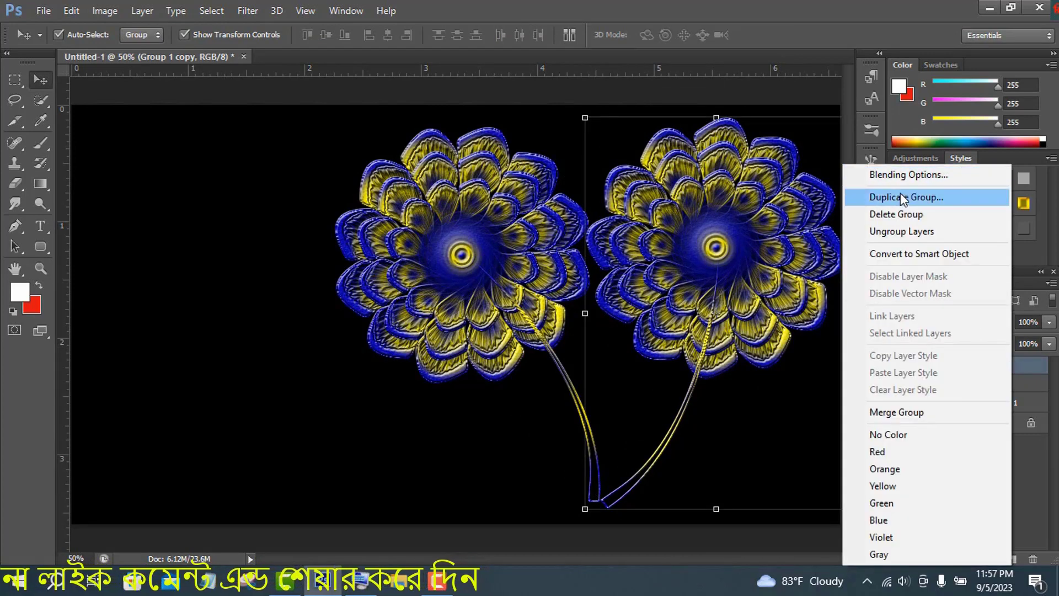
left_click(900, 196)
left_click(669, 169)
left_click_drag(693, 283, 375, 279)
- Rotate the third flower about 54.4° counter-clockwise and place it left of the original flower
left_click(538, 512)
left_click_drag(538, 512, 450, 329)
left_click_drag(132, 194, 200, 322)
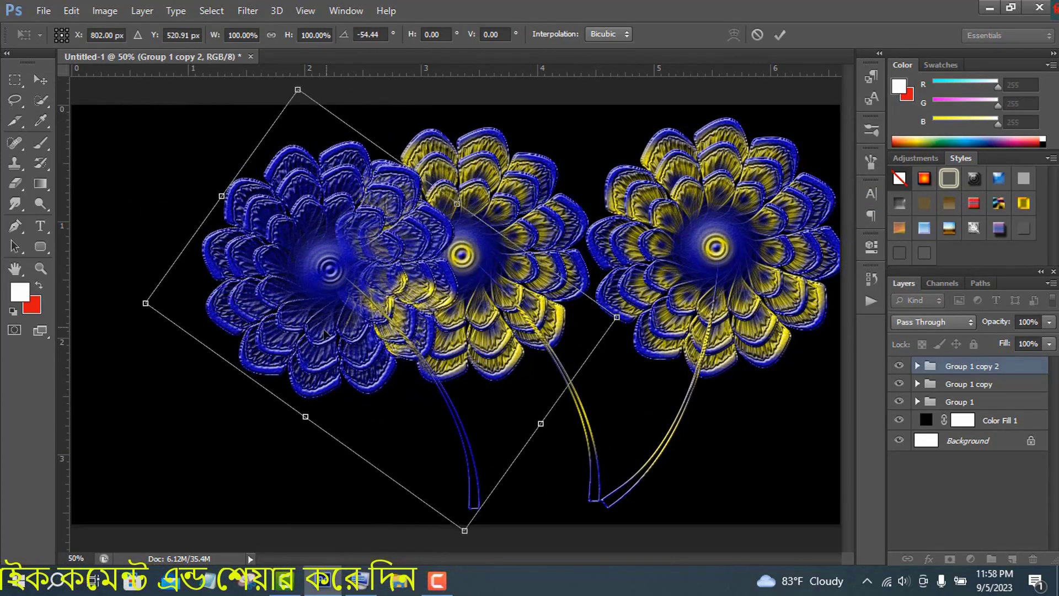
left_click_drag(326, 335, 235, 313)
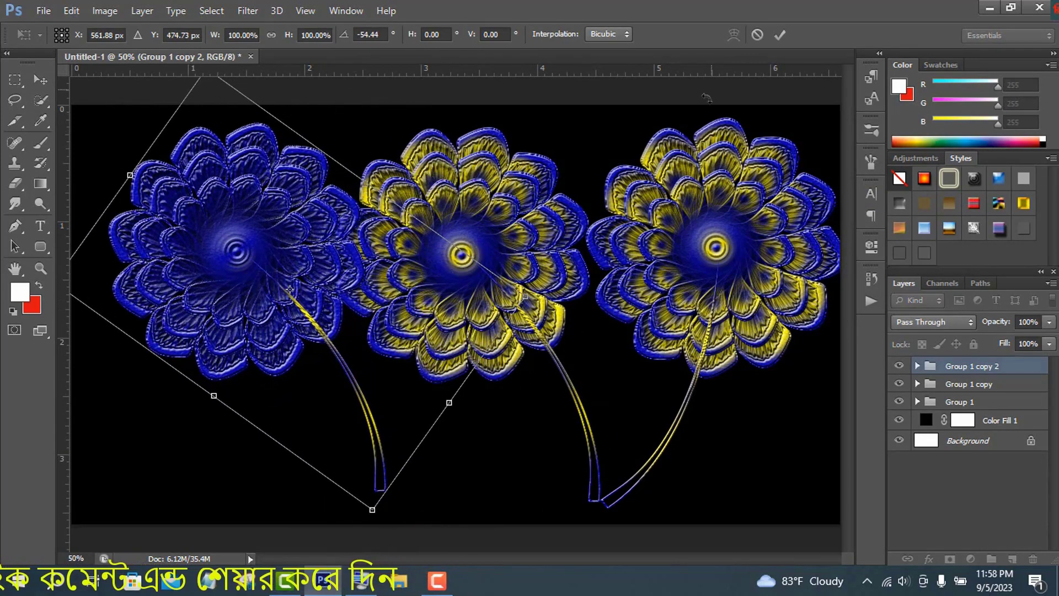
left_click(780, 34)
- Select Group 1 and Group 1 copy together and shift both flowers left, partly behind the third flower
left_click(988, 384)
left_click(1003, 405, "shift")
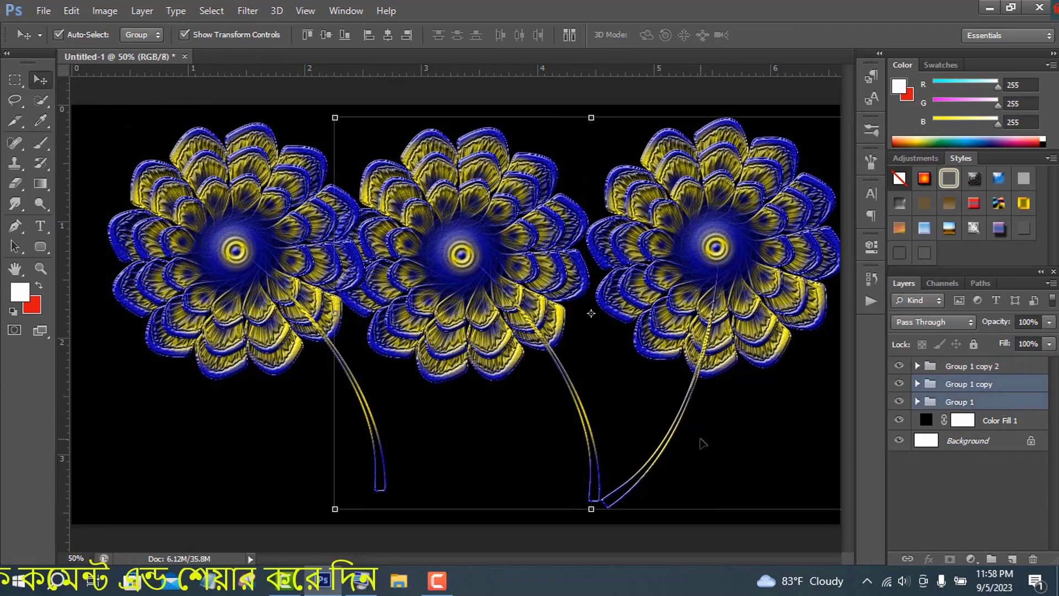
left_click_drag(697, 439, 594, 443)
left_click(994, 385)
left_click(995, 402, "shift")
key("ctrl+t")
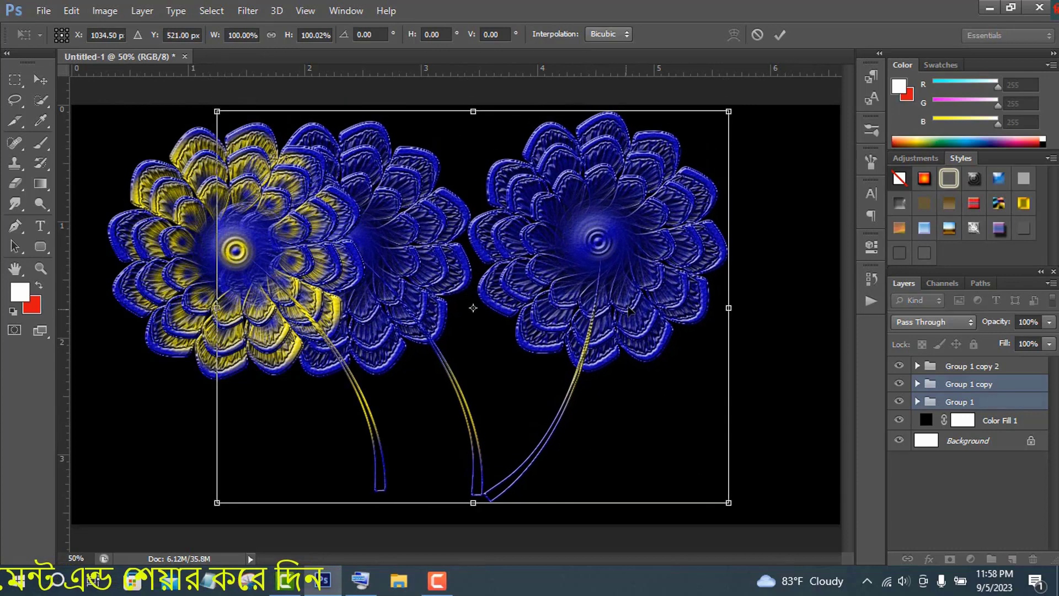
left_click_drag(629, 311, 662, 319)
left_click(780, 35)
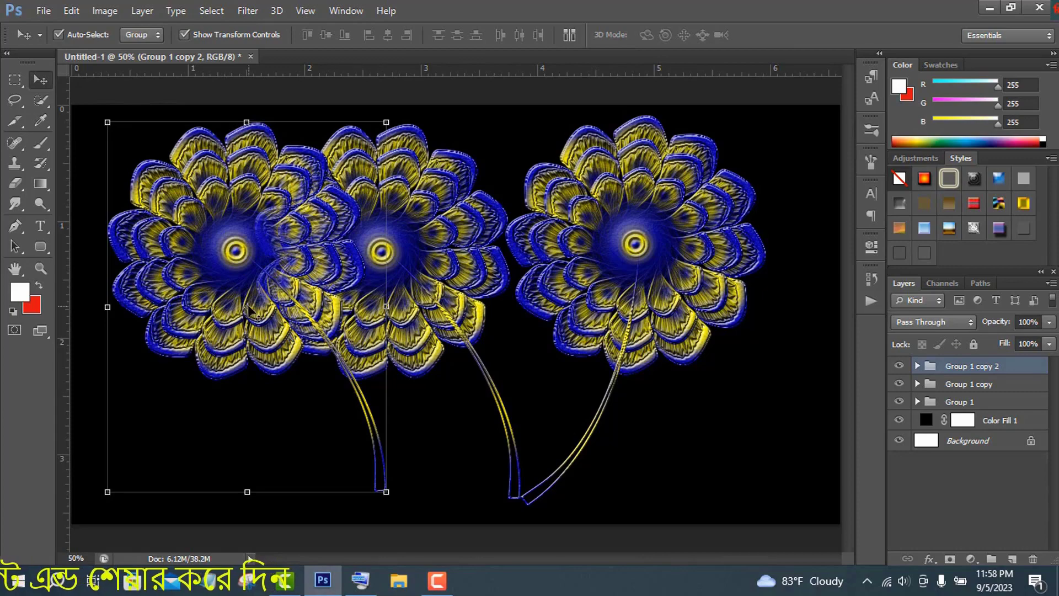
- Rotate the third flower about 11.5° counter-clockwise and move it so its stem base meets the other stems
key("ctrl+t")
left_click_drag(290, 276, 304, 302)
left_click_drag(410, 156, 364, 144)
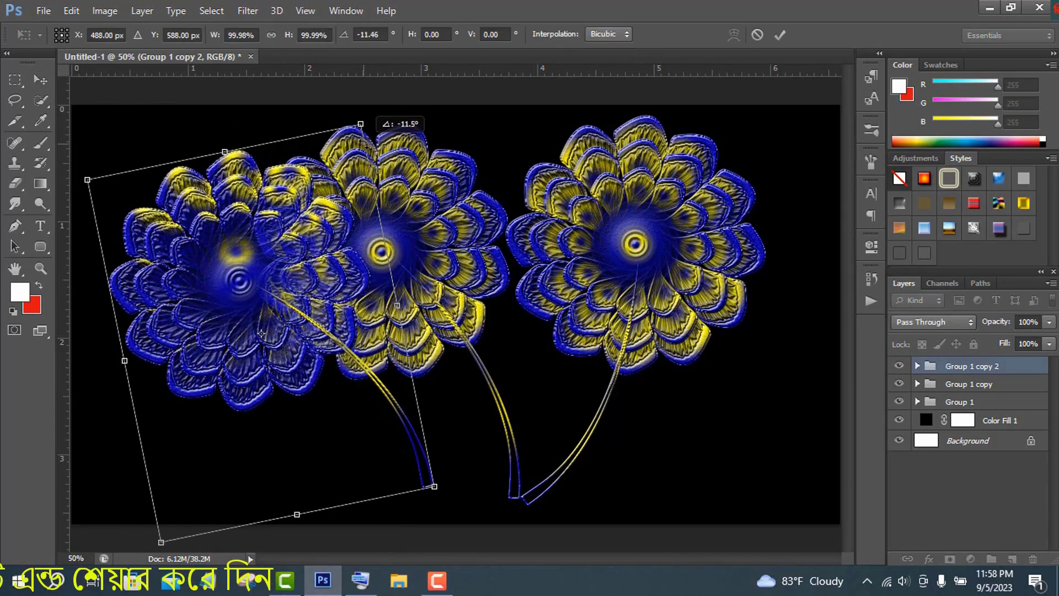
left_click_drag(300, 298, 370, 306)
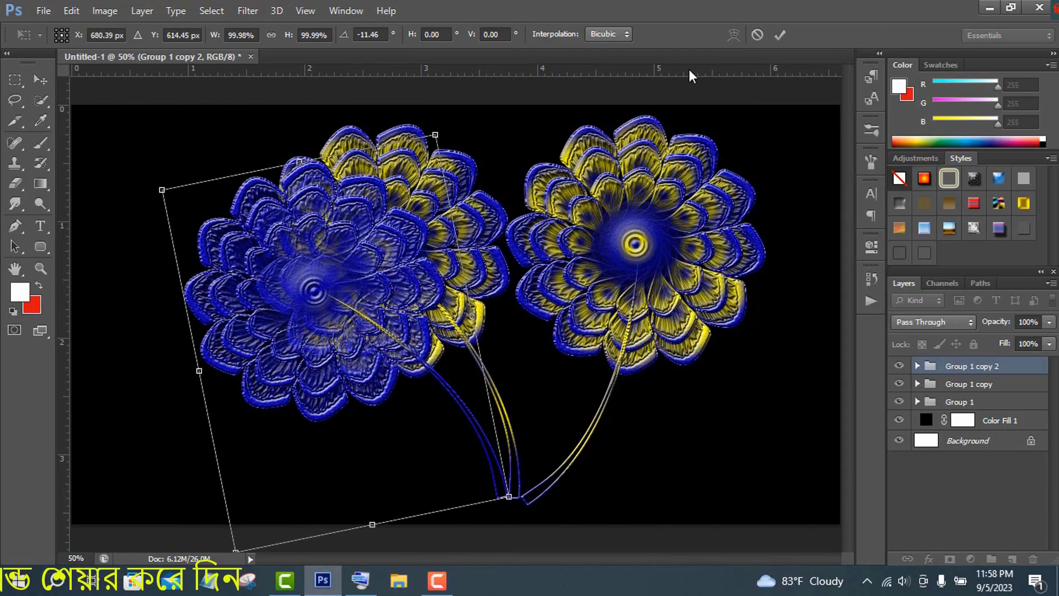
left_click(779, 35)
- Tilt the third flower a further 10.9° or so counter-clockwise, lower it to the left, and scale it down
left_click_drag(172, 152, 158, 196)
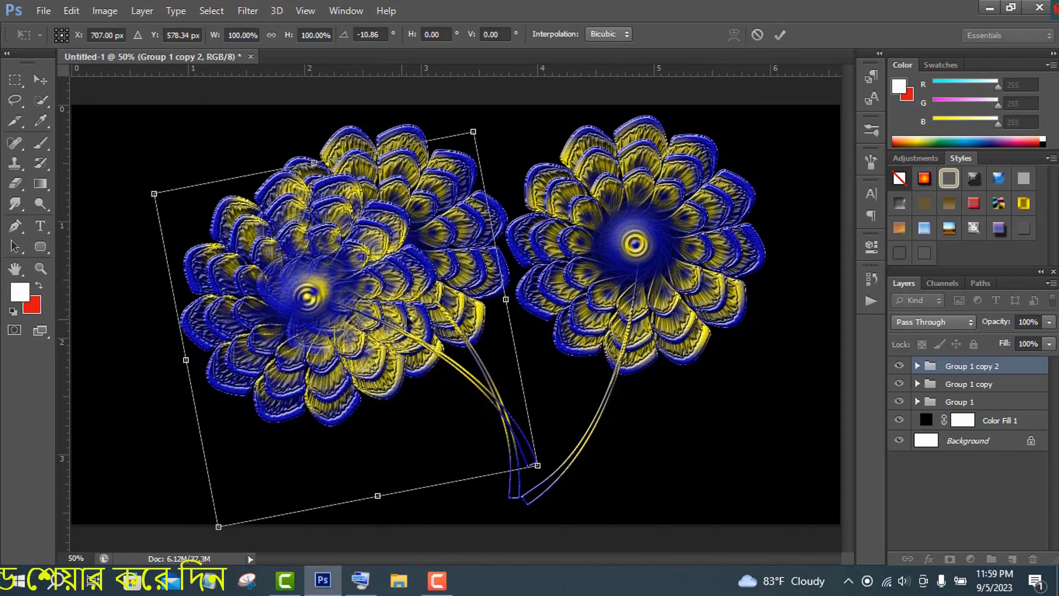
left_click_drag(400, 326, 373, 354)
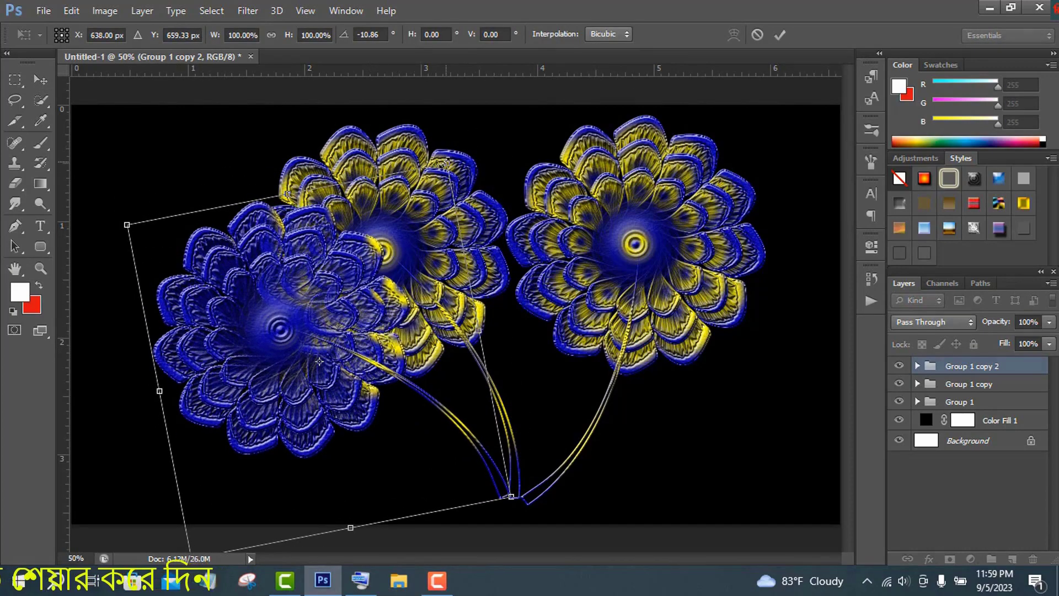
left_click_drag(444, 163, 413, 218)
left_click(780, 36)
- Bring the reduced third flower's stem back to the shared stem base and shrink the flower further
left_click_drag(364, 361, 417, 391)
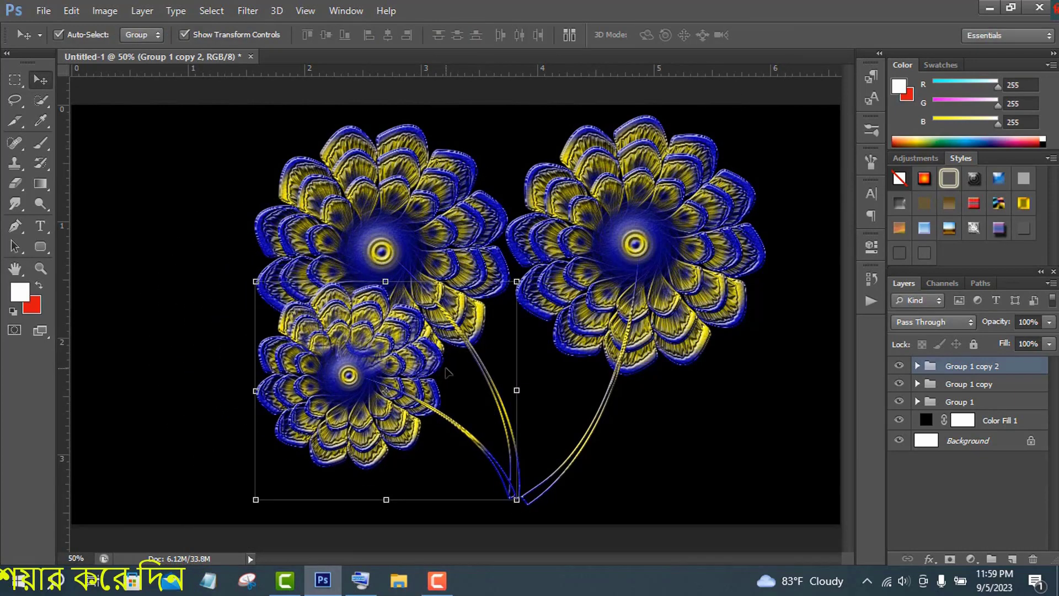
left_click_drag(517, 281, 487, 319)
left_click(780, 36)
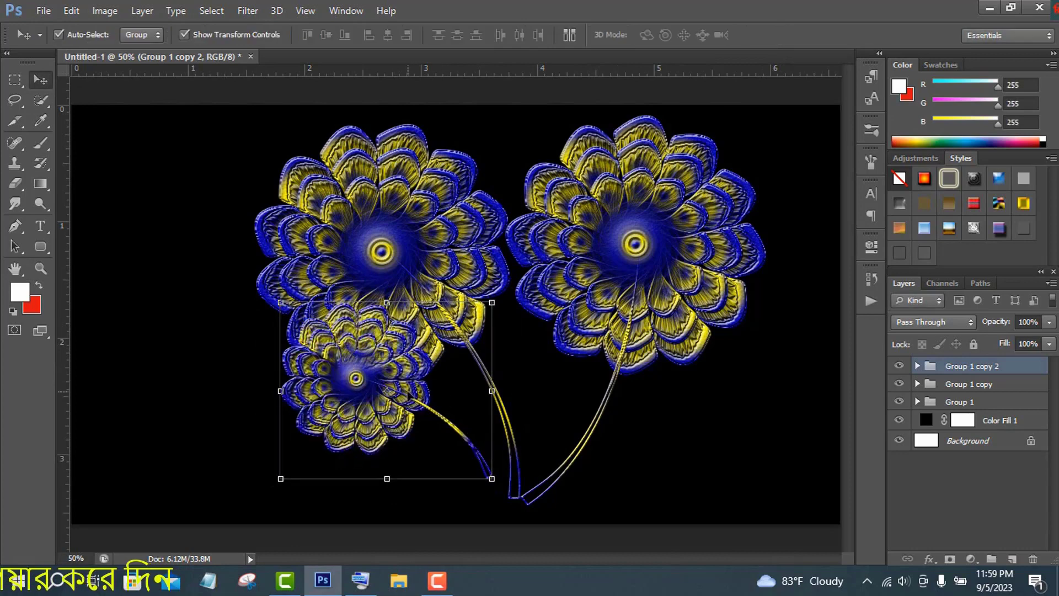
- Rotate the small flower about 6.9° counter-clockwise and position it below the left flower, with its stem joining the others
left_click_drag(406, 396, 428, 413)
left_click_drag(295, 502, 301, 513)
left_click_drag(382, 409, 398, 426)
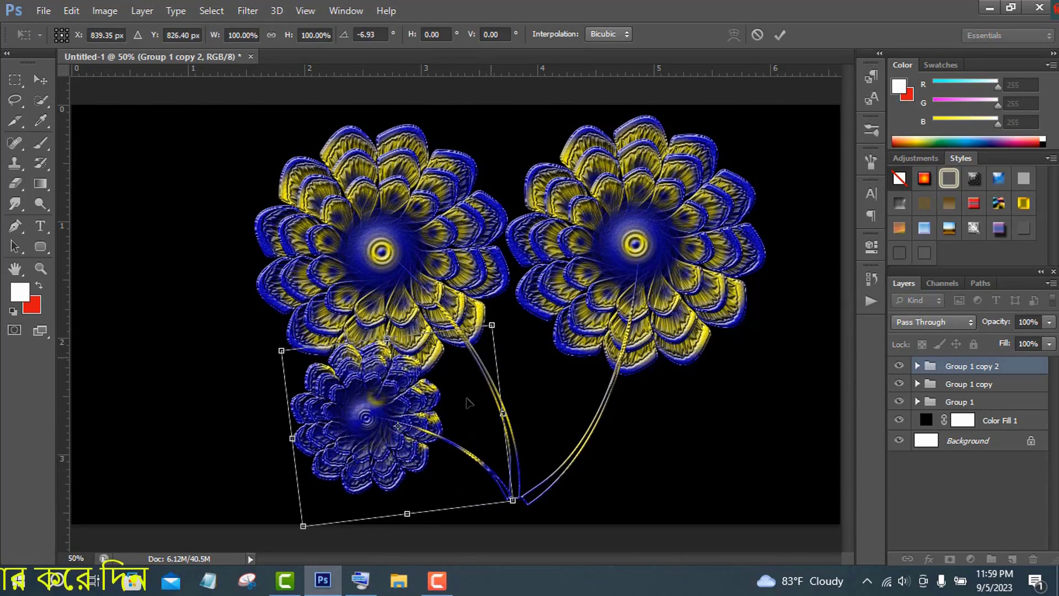
left_click(780, 35)
- Select the two large flower groups, rotate them slightly clockwise together, and reposition them on the canvas
left_click(966, 384)
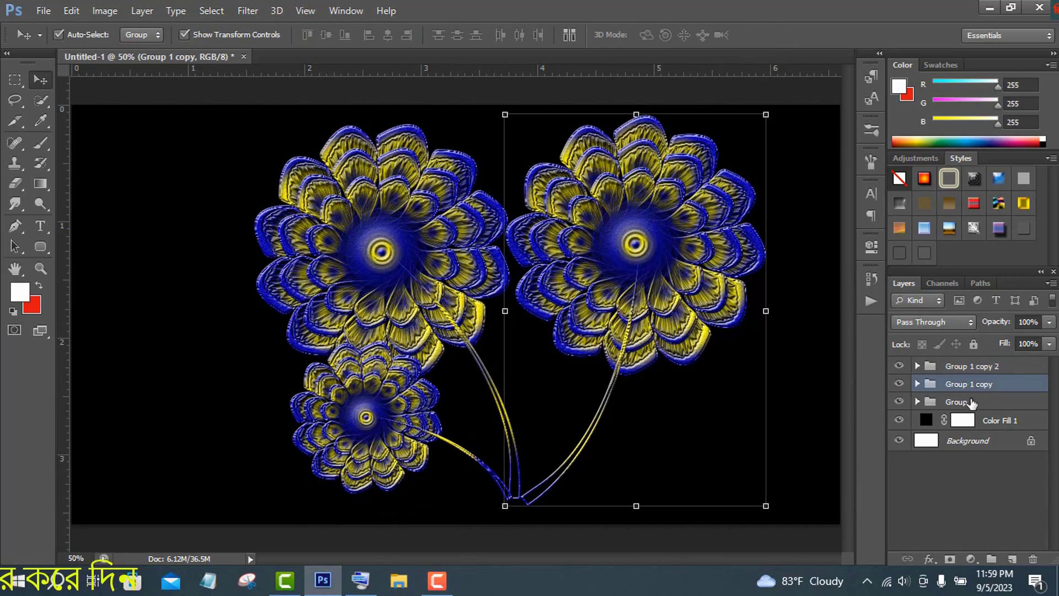
left_click(966, 401, "shift")
left_click_drag(795, 527, 759, 565)
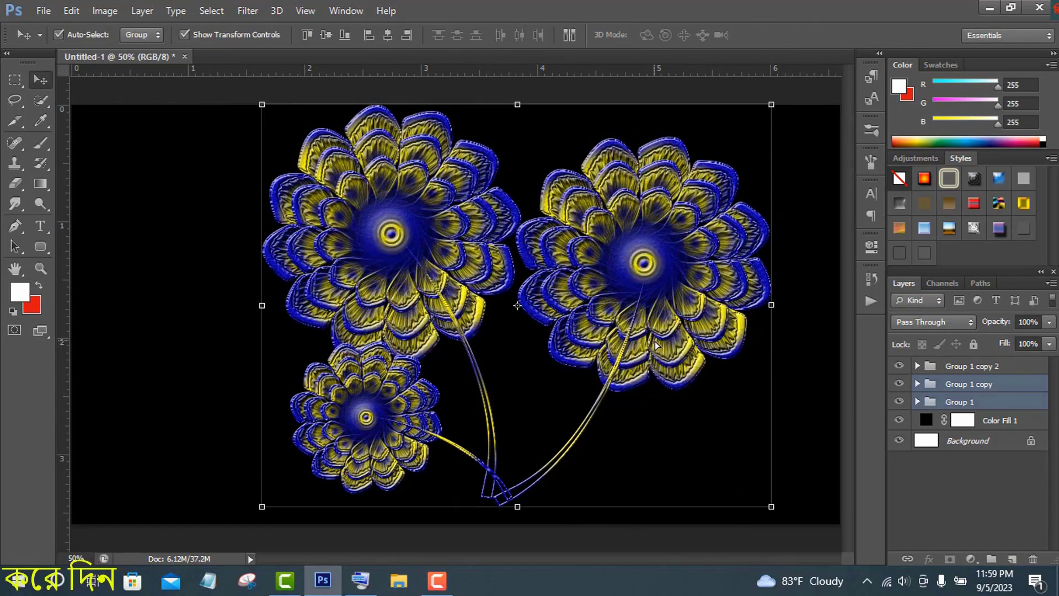
left_click_drag(657, 345, 653, 367)
- Rotate the small flower slightly counter-clockwise and lower it clear of the large flower, with its stem ending at the shared base
left_click_drag(425, 435, 414, 443)
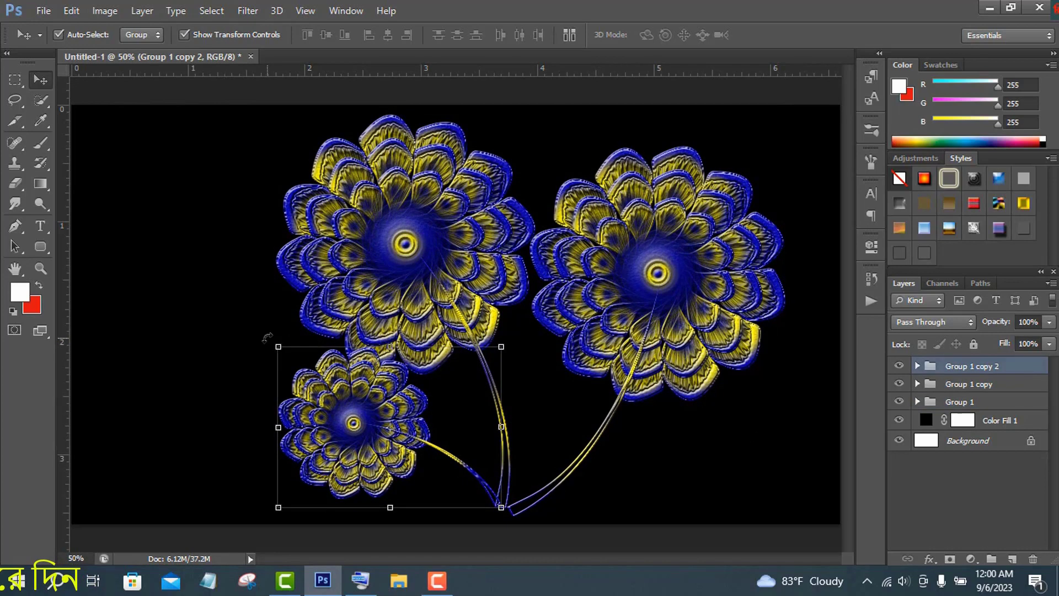
left_click_drag(267, 337, 261, 347)
left_click_drag(390, 428, 409, 454)
left_click(780, 34)
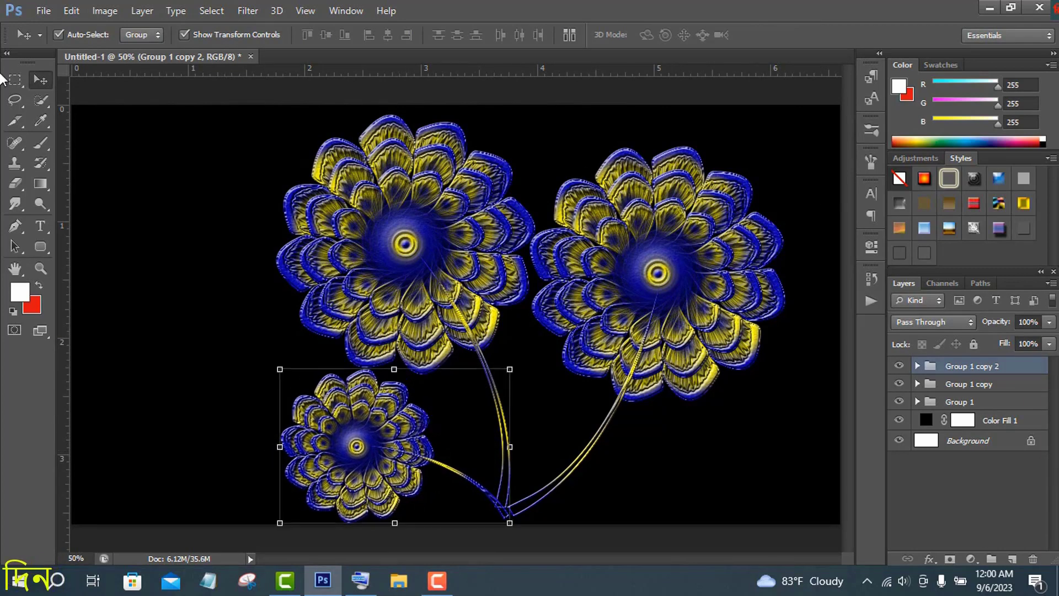
- Rotate only the small flower about 1.7° counter-clockwise and nudge it up and left to align its stem base
left_click(963, 402)
left_click(952, 369, "shift")
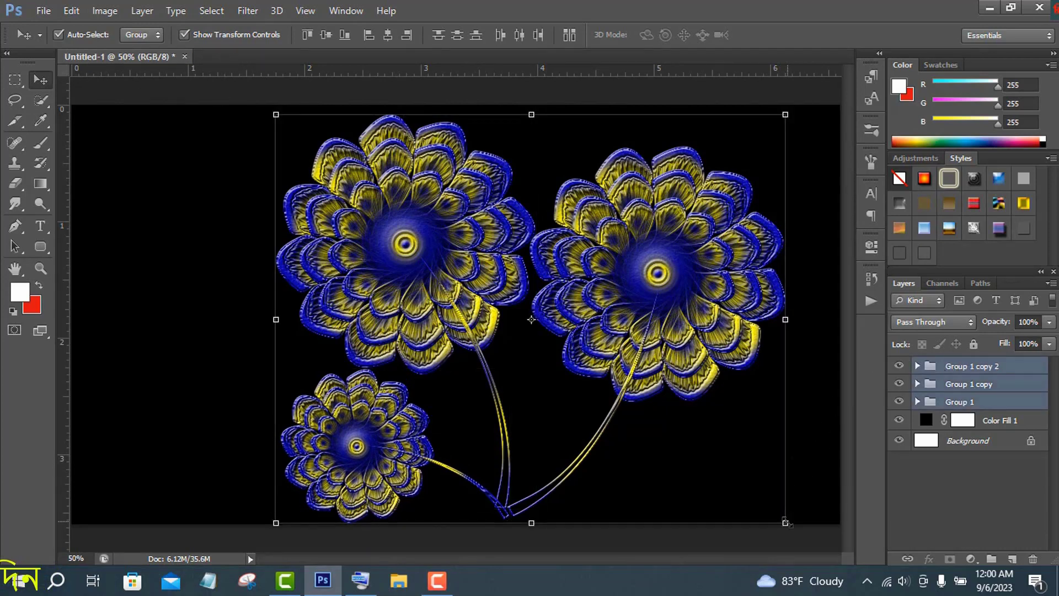
left_click(986, 374)
key("ctrl+t")
left_click_drag(520, 360, 527, 344)
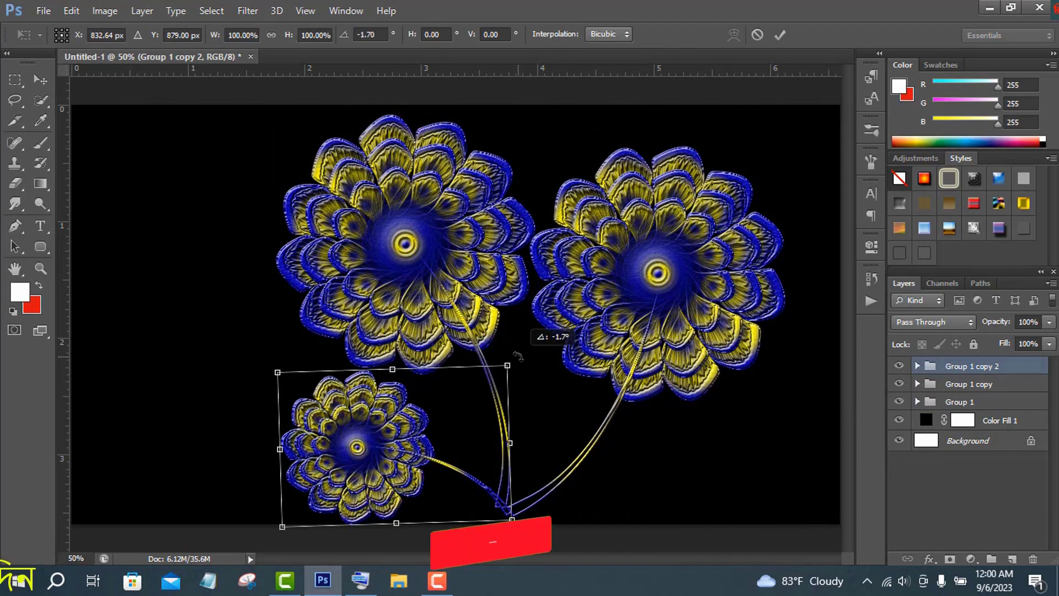
left_click_drag(489, 496, 483, 490)
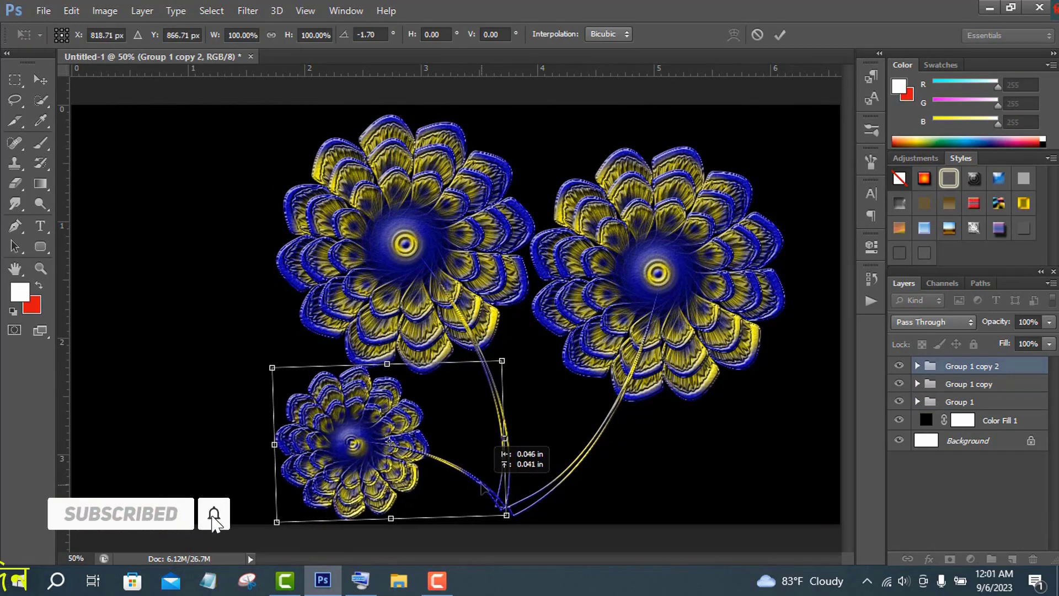
left_click(781, 35)
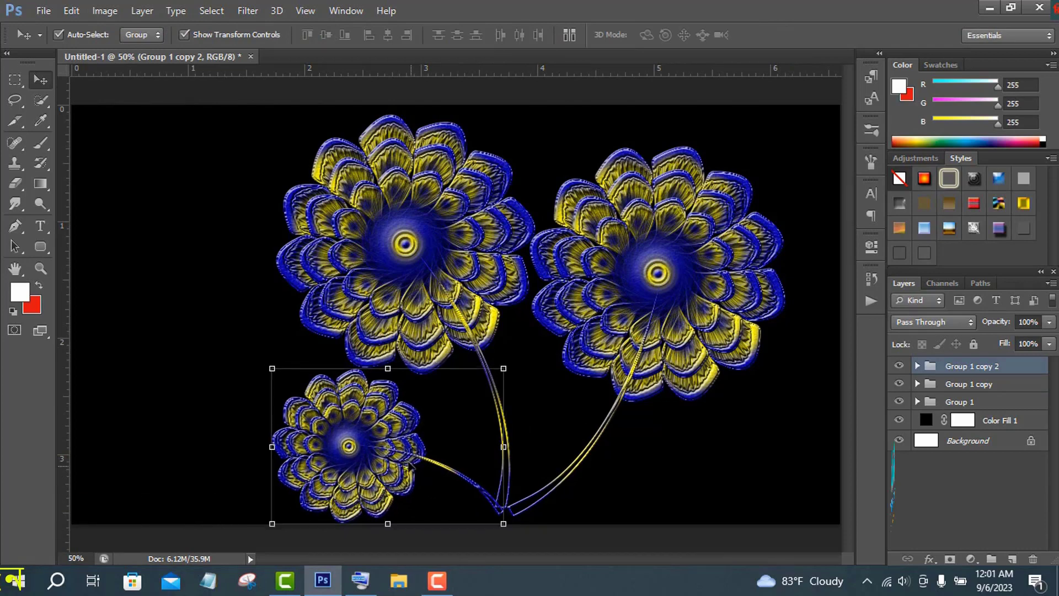
- Tilt the small flower another 3.6° or so counter-clockwise, and select all three flower groups
left_click_drag(511, 366, 508, 359)
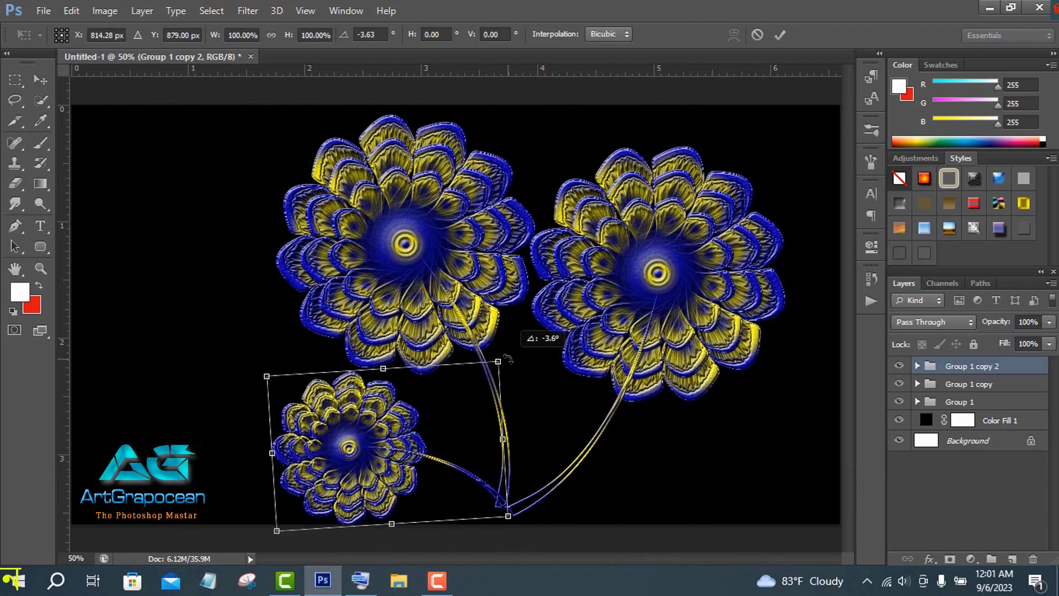
left_click(778, 36)
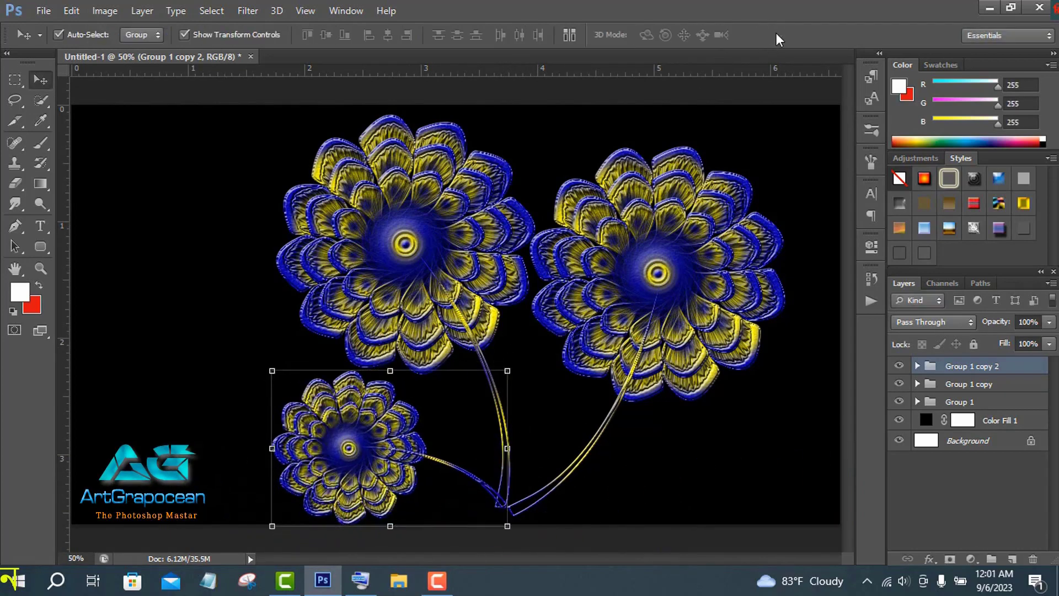
left_click(979, 403, "shift")
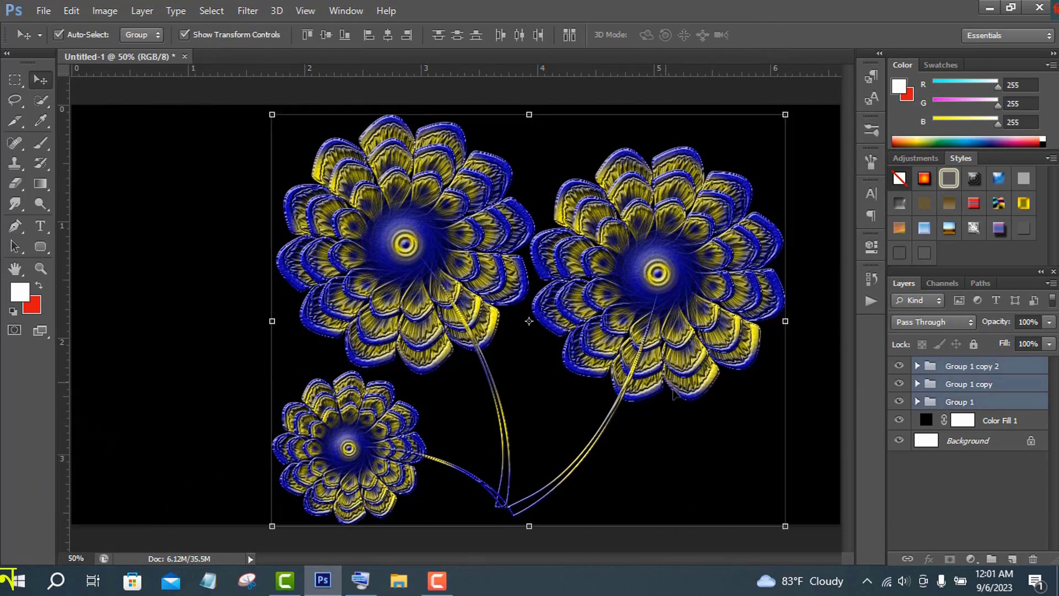